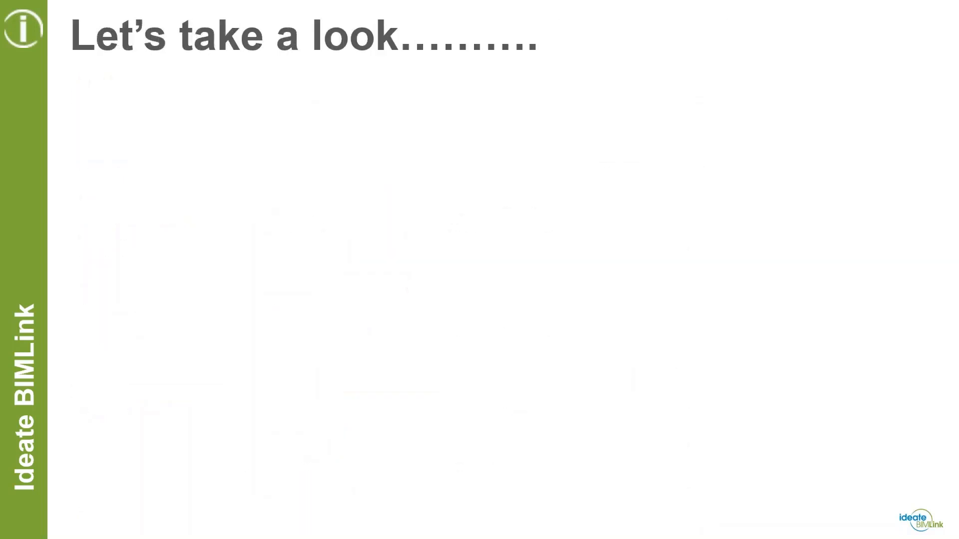
Switch from the slide show to Autodesk Revit 2020.2
key(alt+Tab)
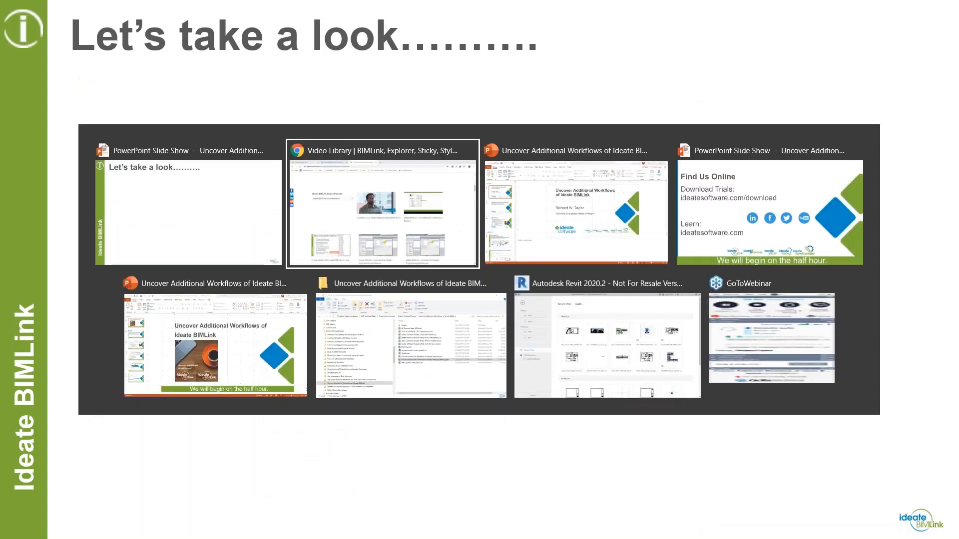
key(alt+Tab)
key(alt+Tab)
key(alt+Tab)
key(alt+Tab)
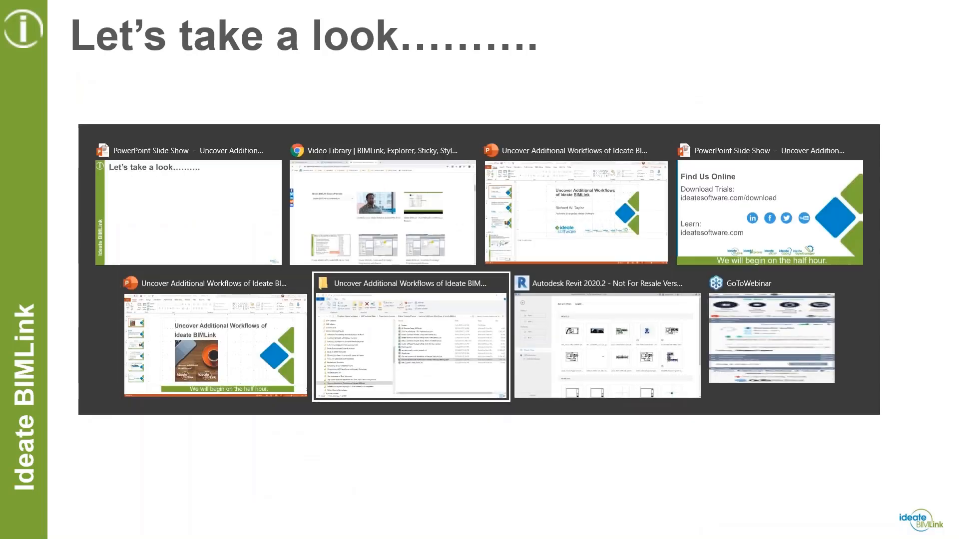
key(alt+Tab)
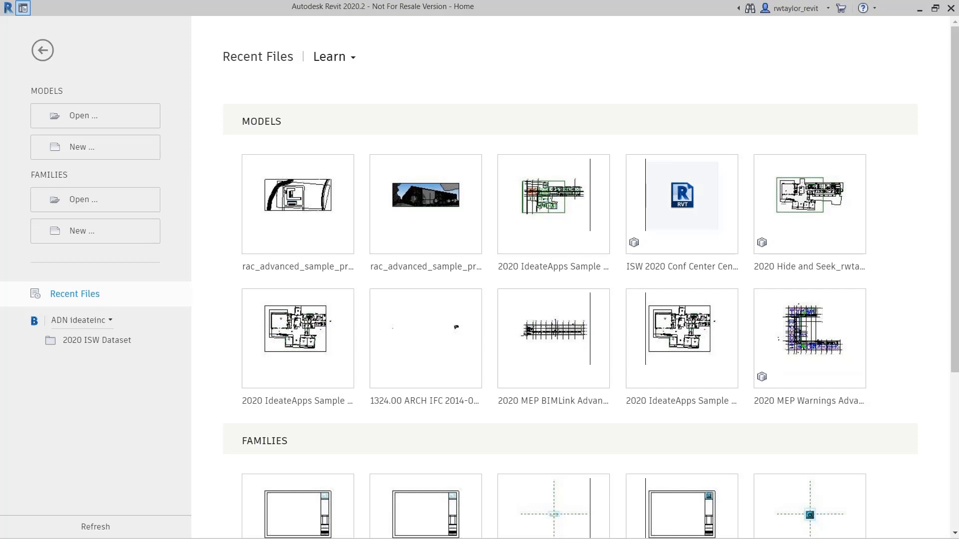
Create a new project from the Mechanical Template
click(93, 152)
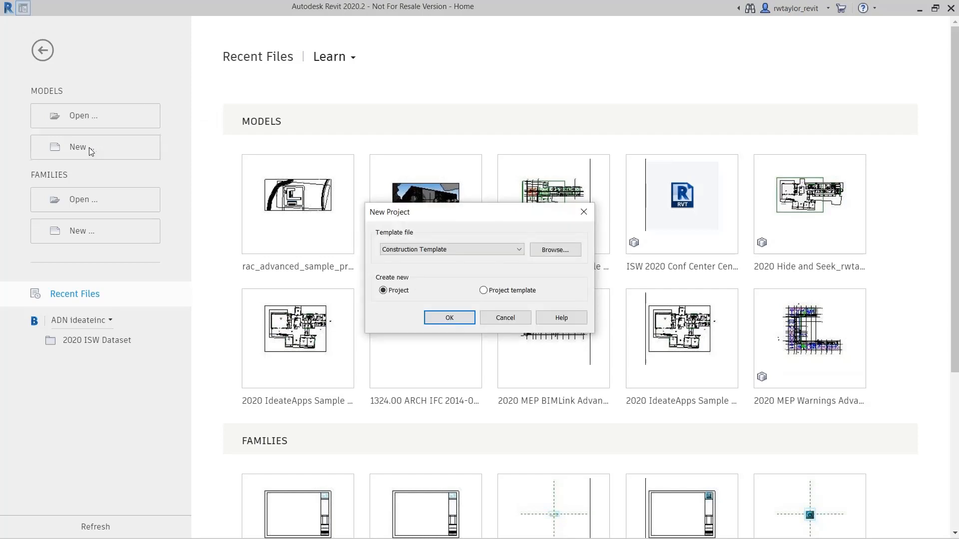
click(518, 251)
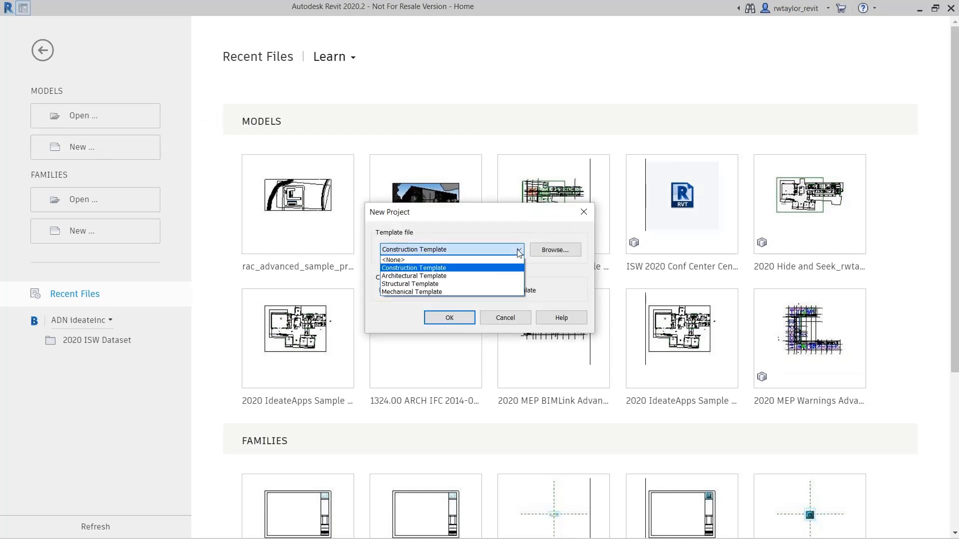
click(450, 291)
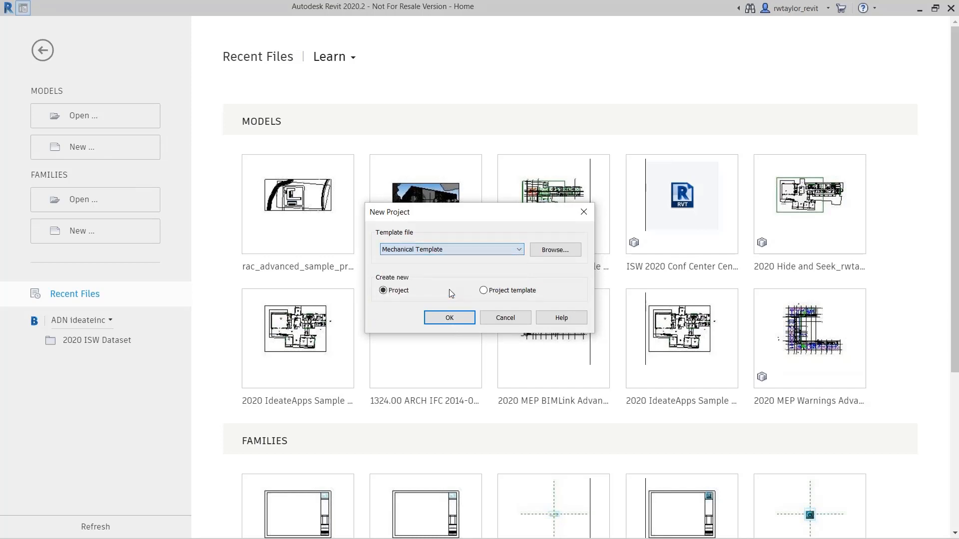
click(448, 322)
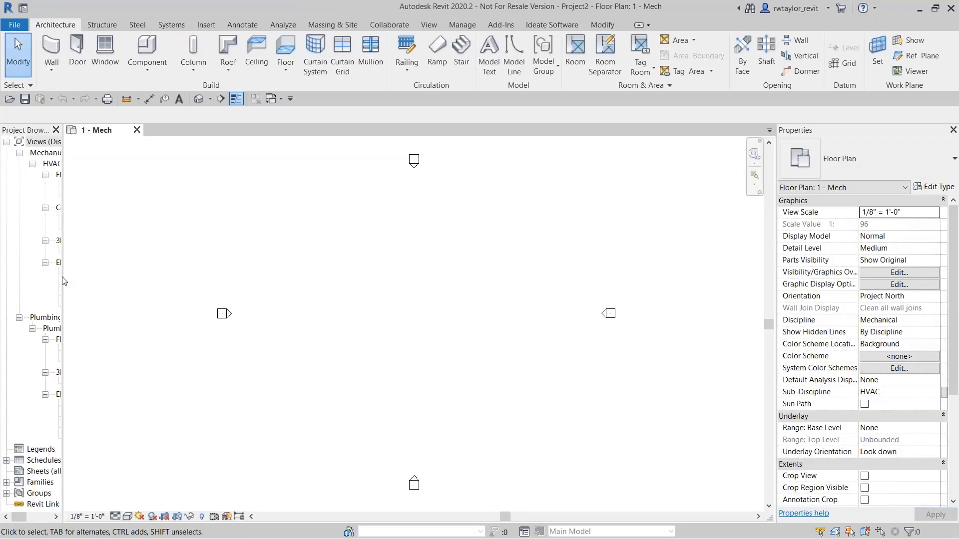
Widen the Project Browser and open the North - Mech building elevation to inspect its levels
drag(64, 278, 165, 262)
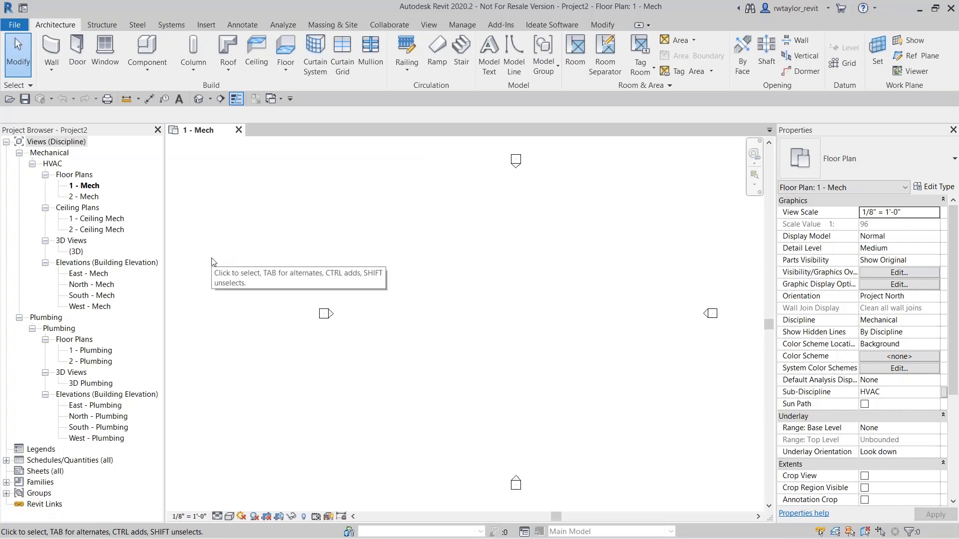
double_click(95, 289)
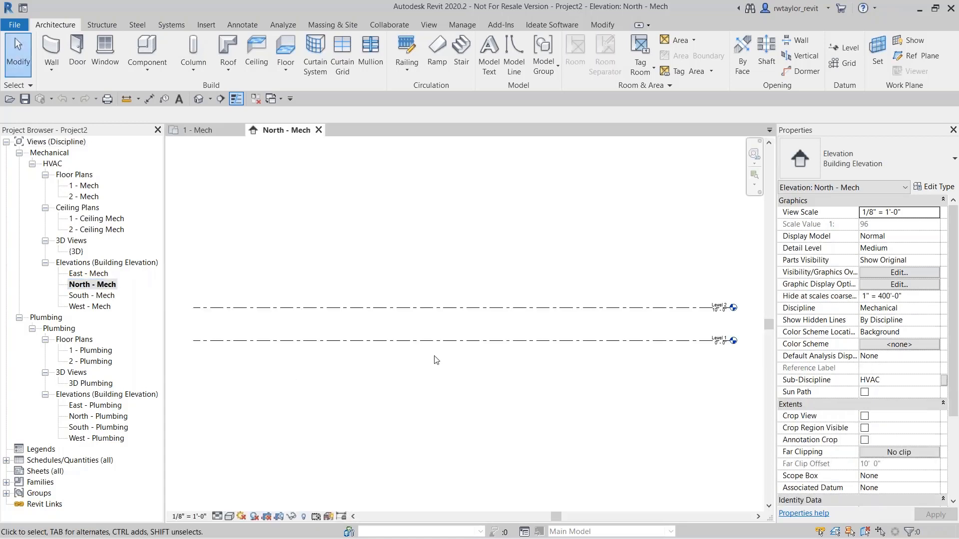
scroll(688, 350, up, 5)
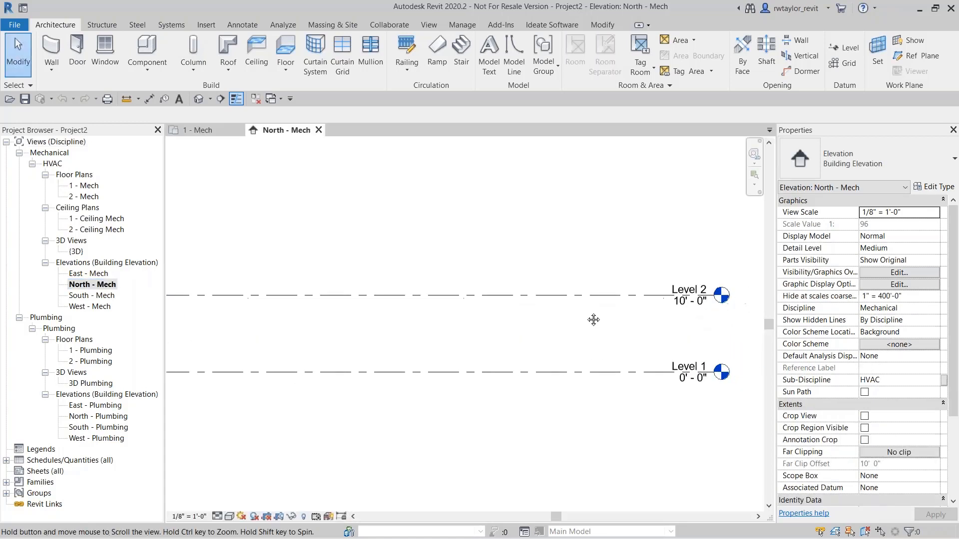
scroll(579, 344, up, 2)
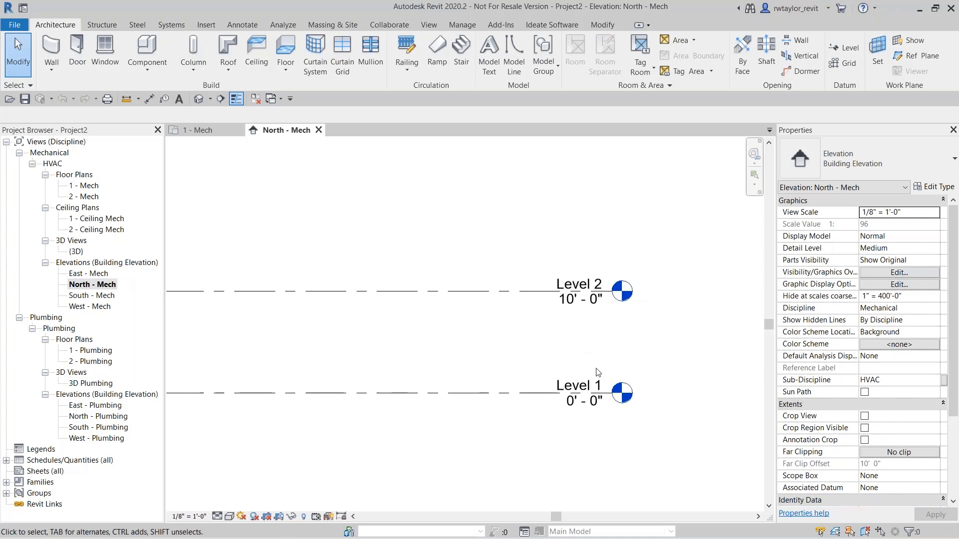
right_click(513, 224)
click(575, 329)
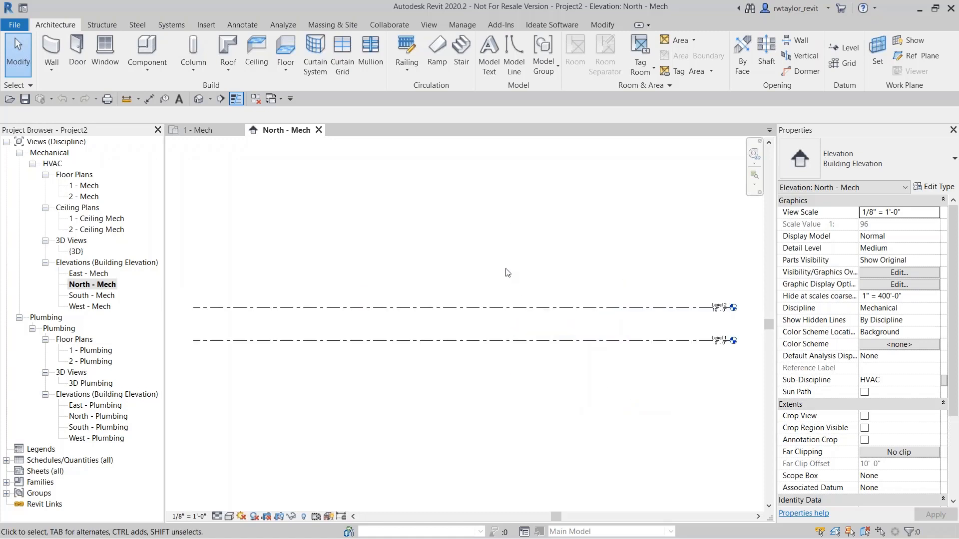
Switch to File Explorer and open the workbook Ideate Software Project Setup-Rich-Mechanical.xlsx in Excel
key(alt+Tab)
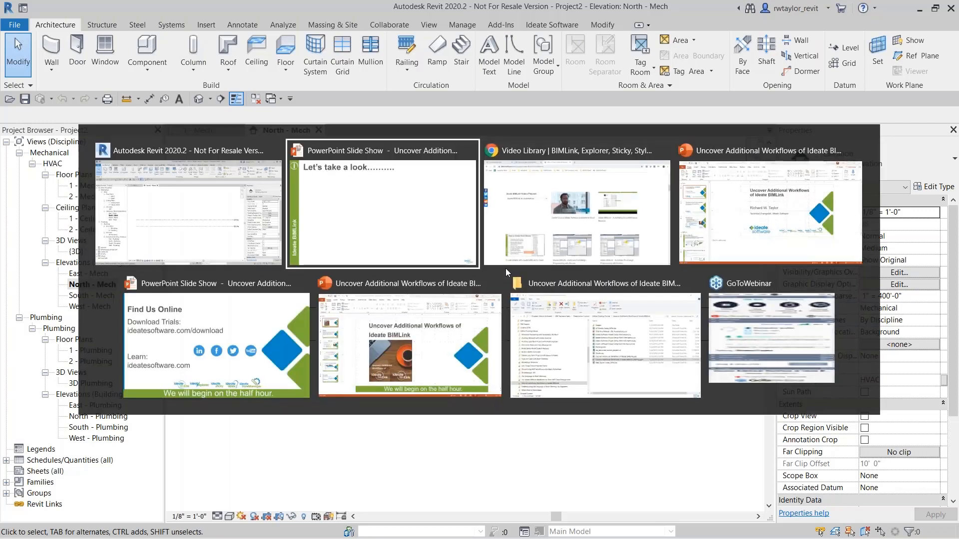
key(alt+Tab)
key(alt+Tab)
key(alt+Tab)
key(alt+Tab)
key(alt+Tab)
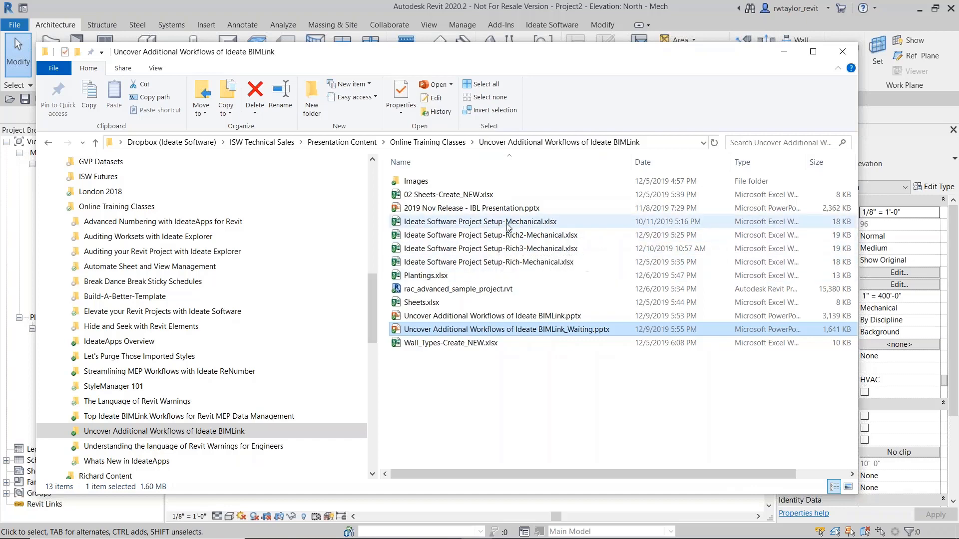
double_click(505, 262)
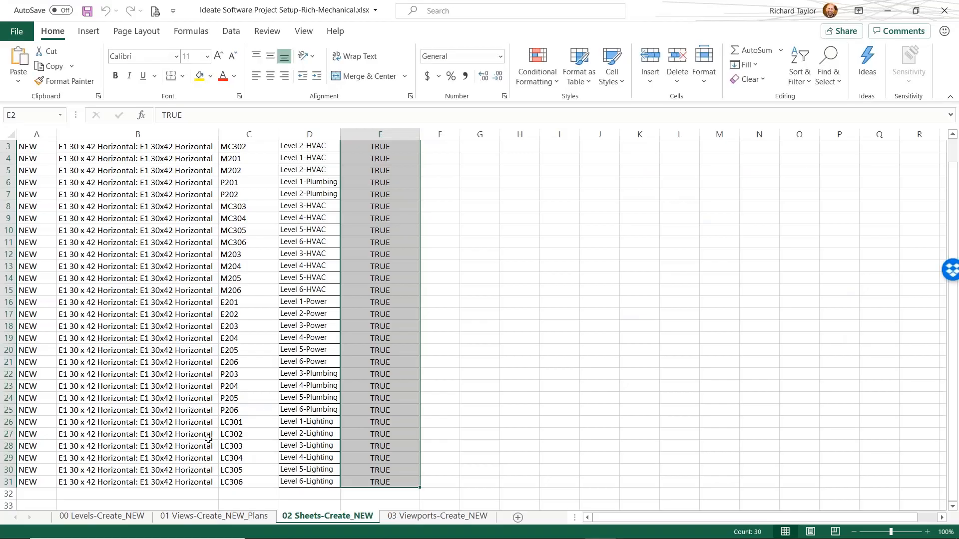
Examine the NEW Id entries for Level 3 through Level 6 on the 00 Levels-Create_NEW worksheet
click(107, 516)
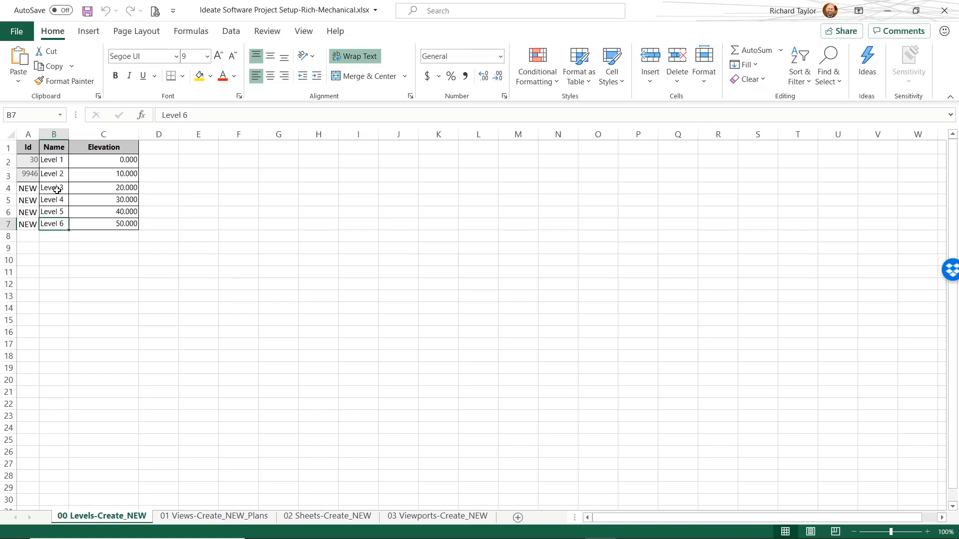
click(26, 188)
click(24, 200)
click(24, 212)
click(25, 223)
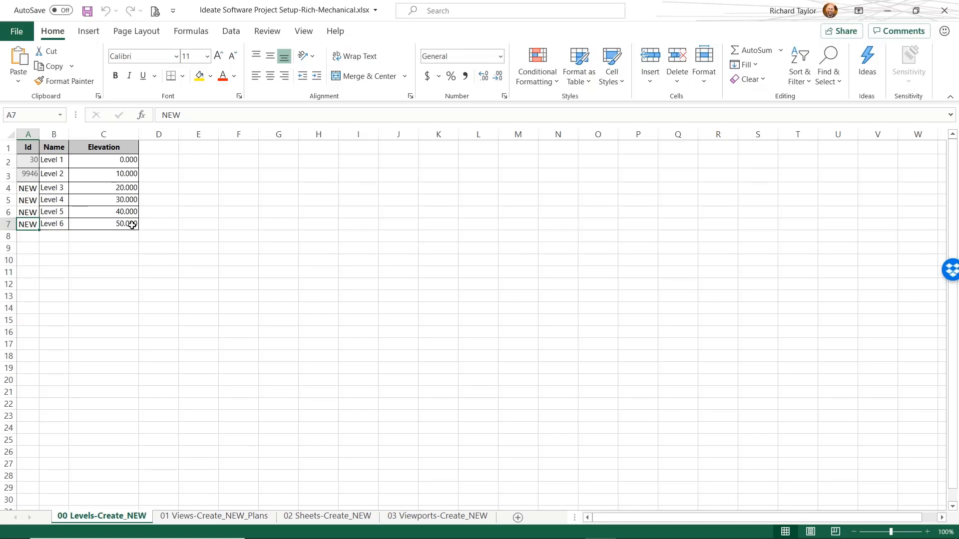
Switch back to Revit and start Ideate BIMLink, moving its window lower over the elevation view
key(alt+Tab)
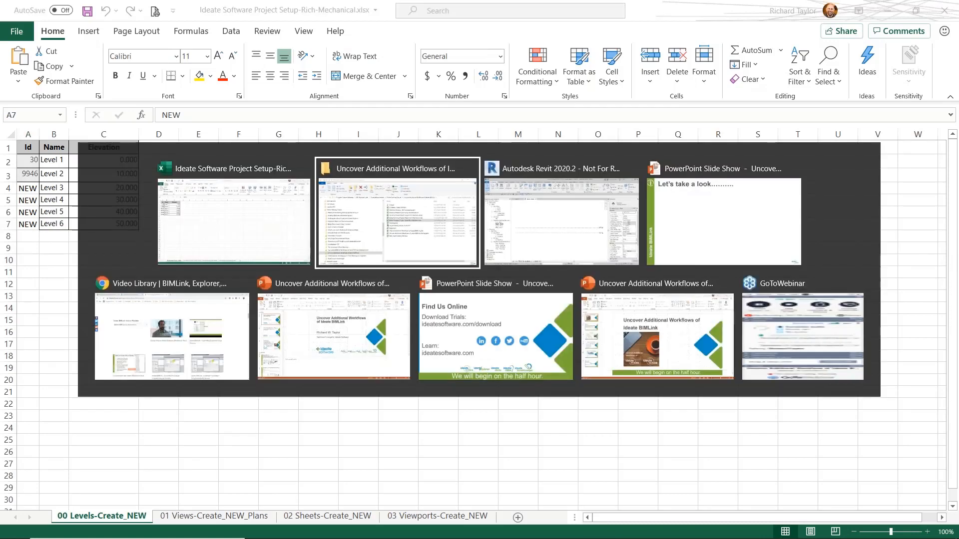
key(alt+Tab)
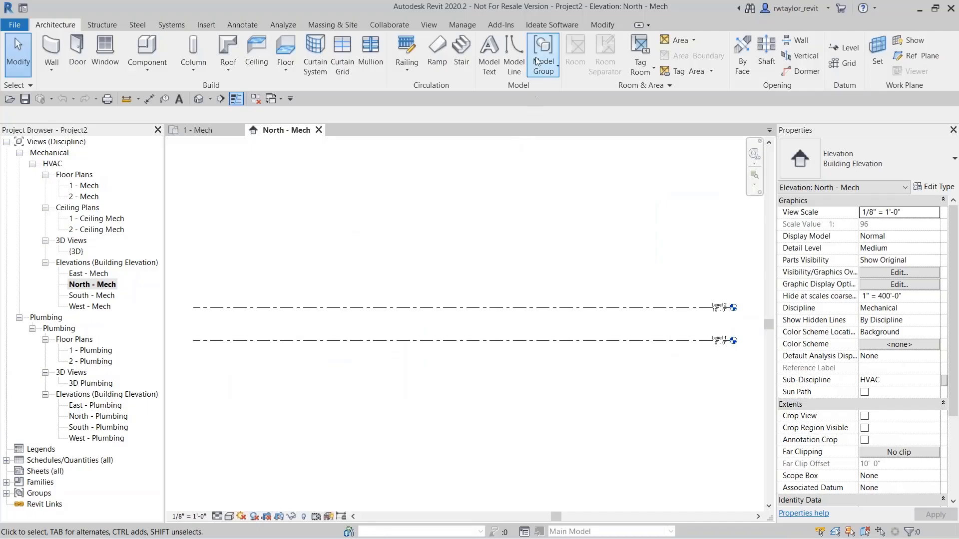
click(550, 25)
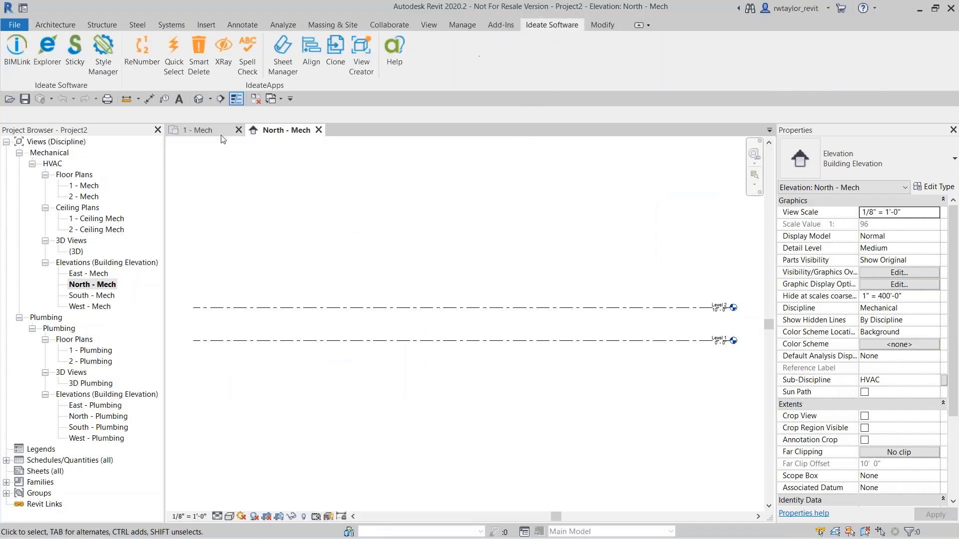
click(17, 65)
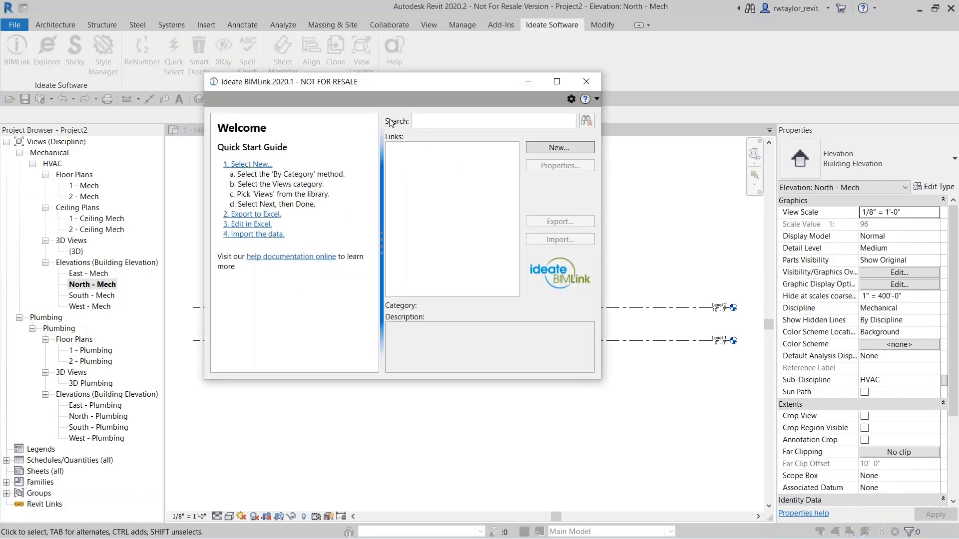
drag(397, 82, 418, 133)
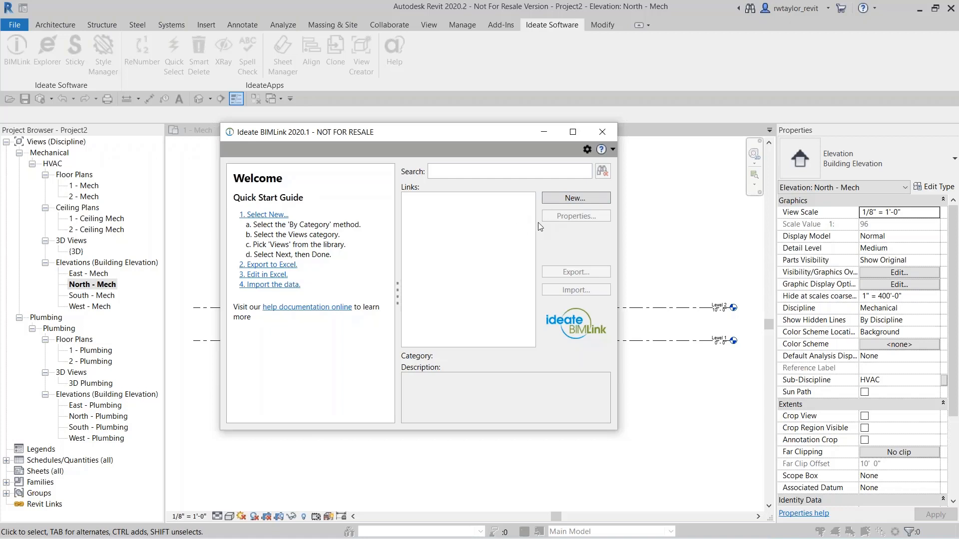
Create a new link from the 00 Levels-Create_NEW sample in the Create Elements library, keeping Name and Elevation as linked properties
click(561, 199)
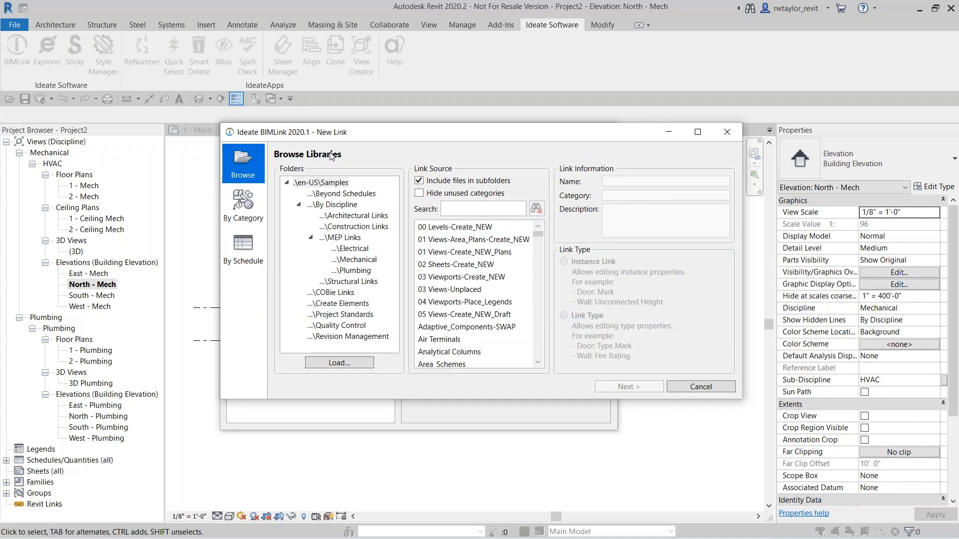
click(342, 305)
drag(465, 402, 465, 507)
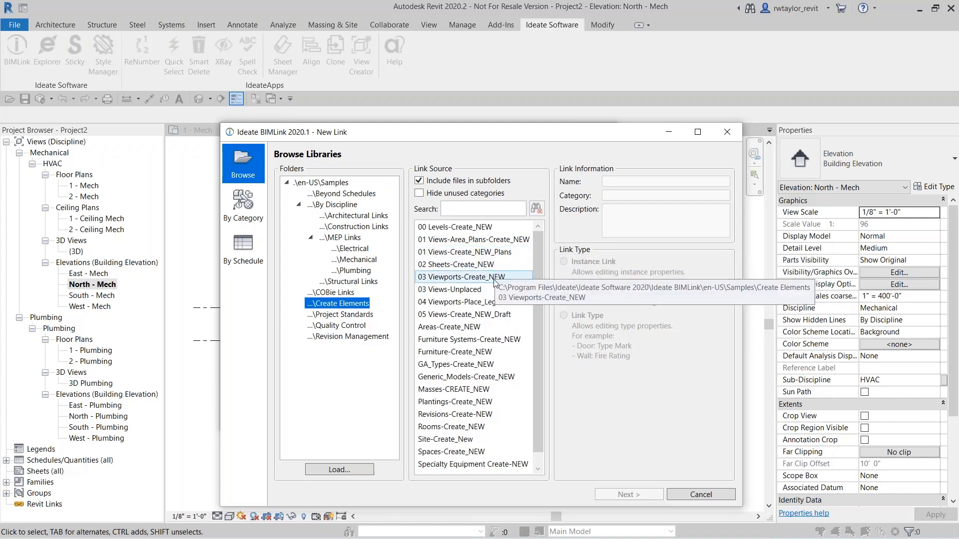
click(464, 228)
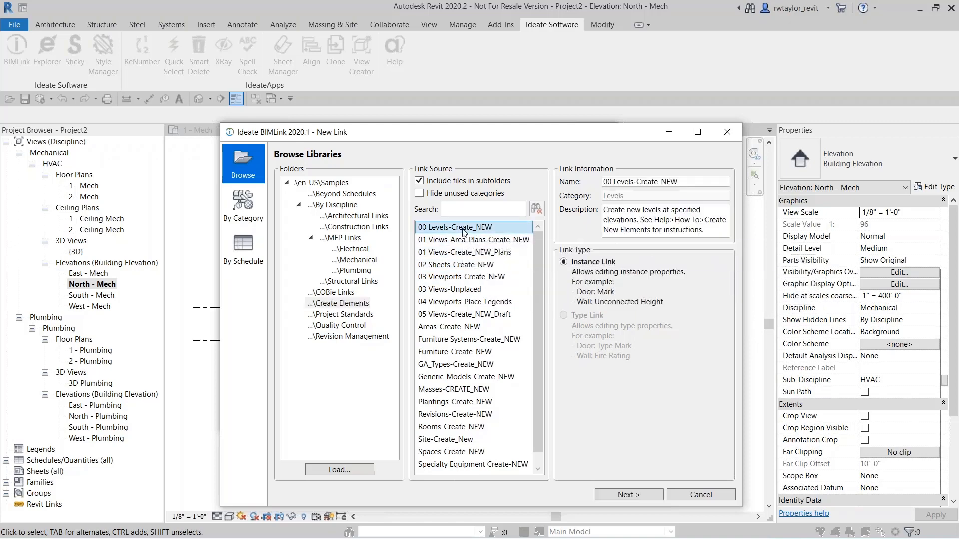
click(649, 494)
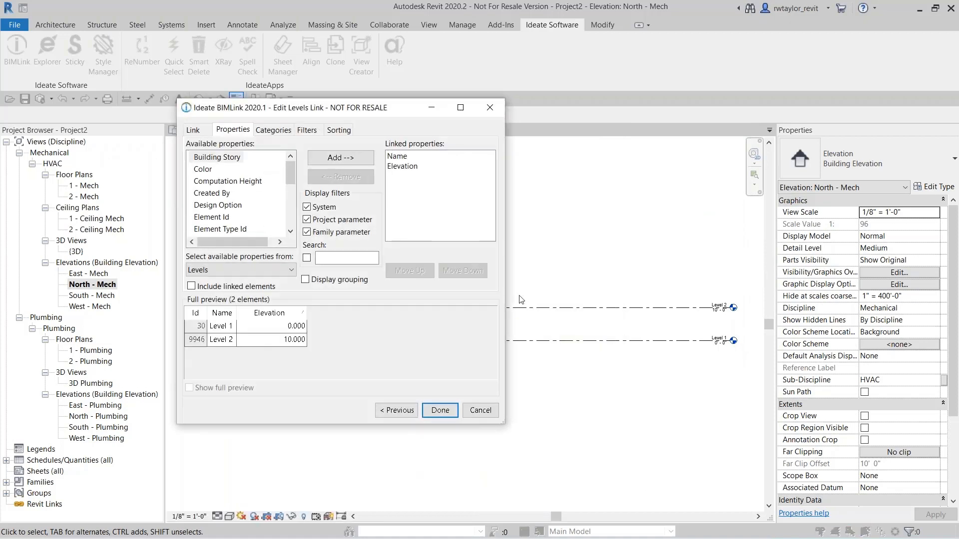
drag(398, 112, 529, 117)
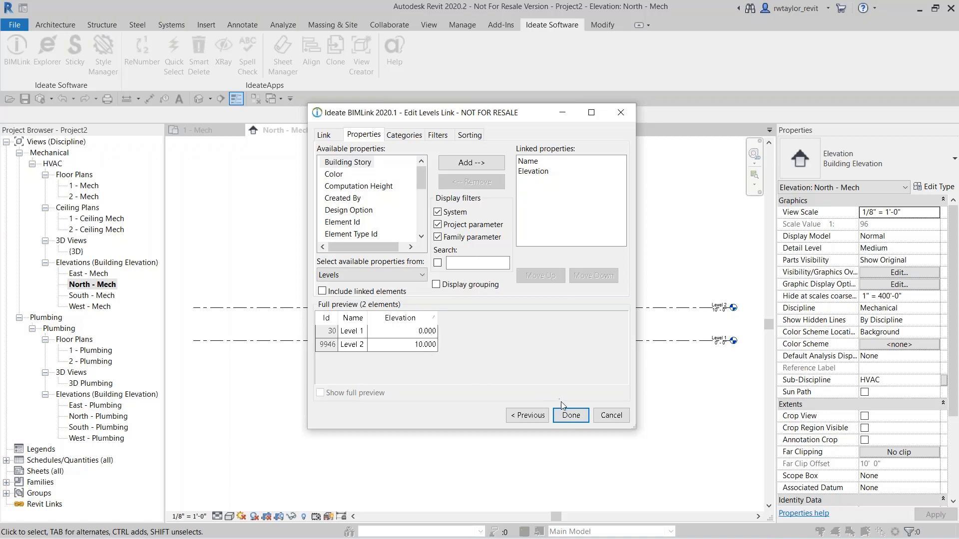
click(569, 415)
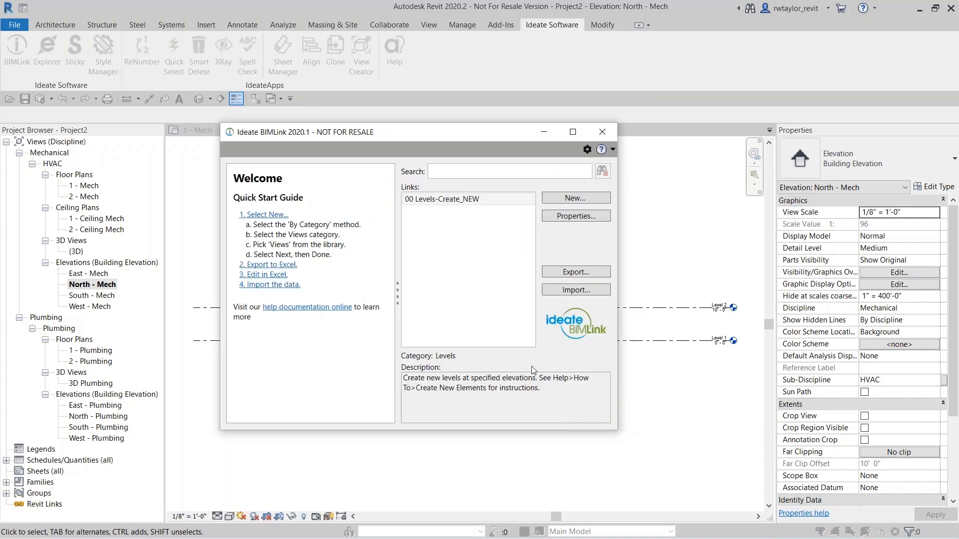
Import the 00 Levels-Create_NEW worksheet from Ideate Software Project Setup-Rich-Mechanical.xlsx through the levels link, and close BIMLink
click(562, 291)
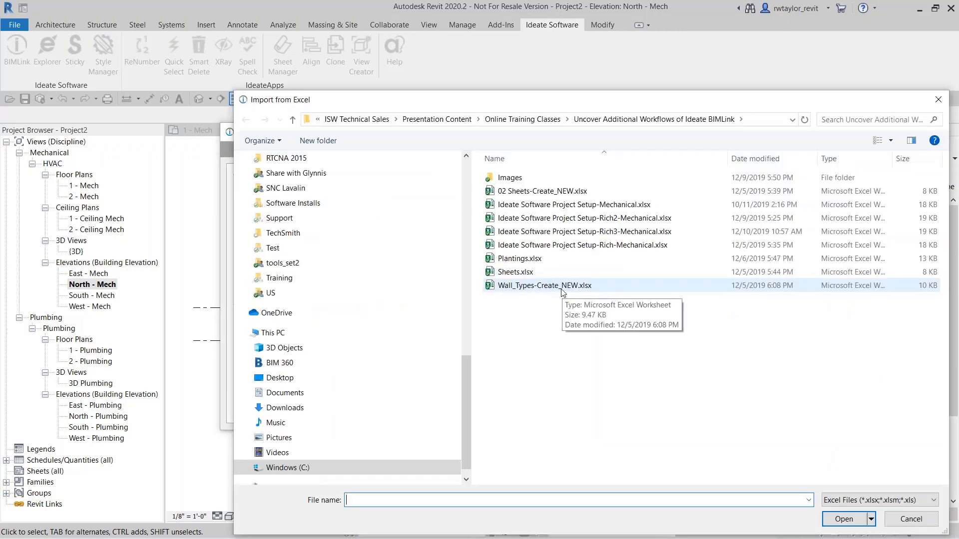
click(575, 245)
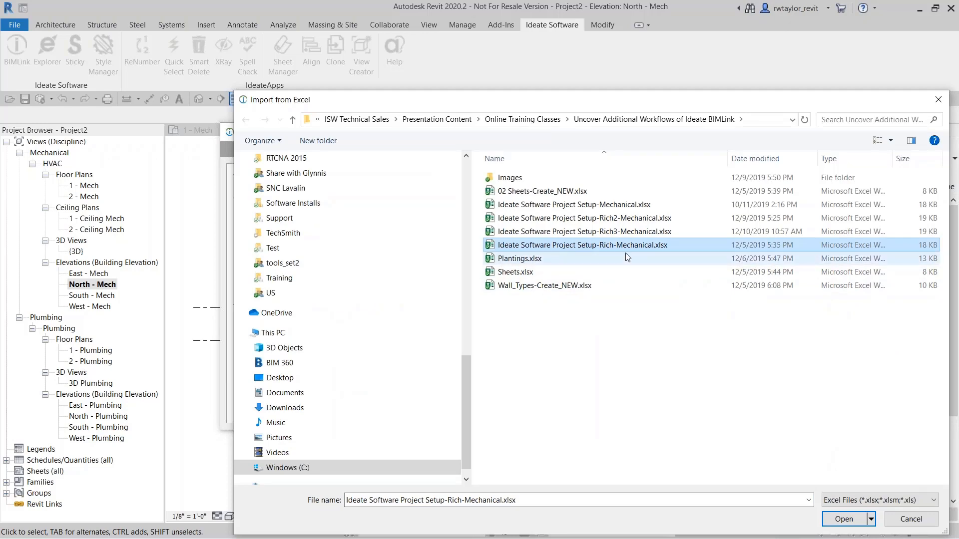
click(843, 520)
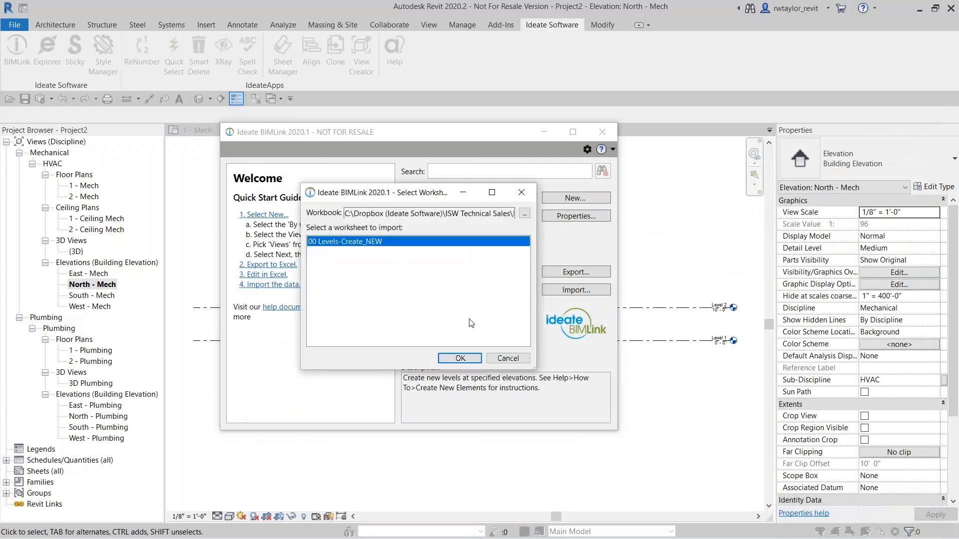
click(457, 358)
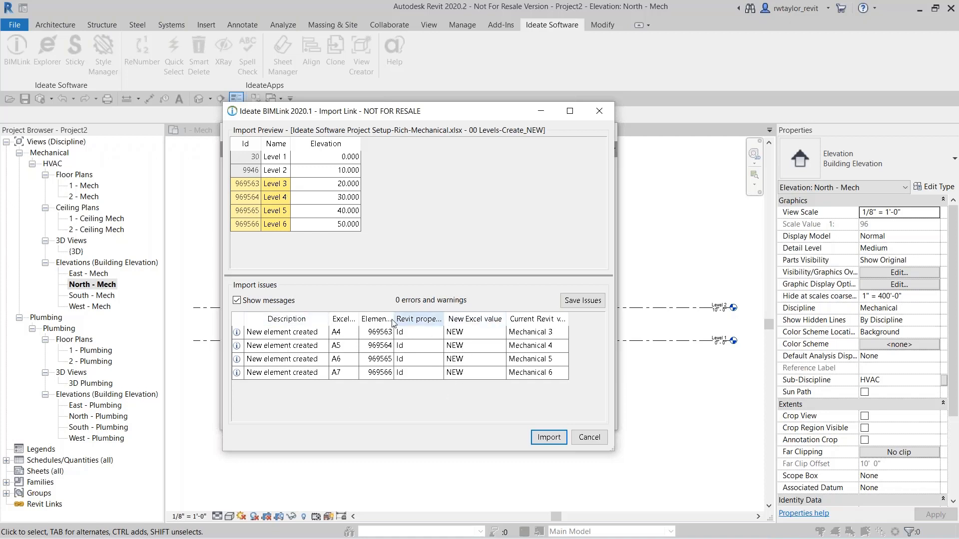
click(549, 440)
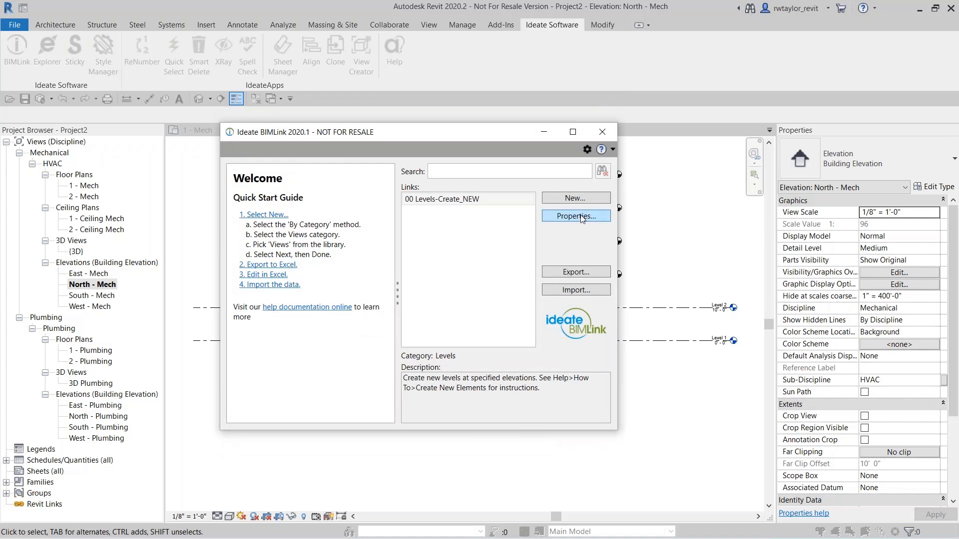
click(602, 133)
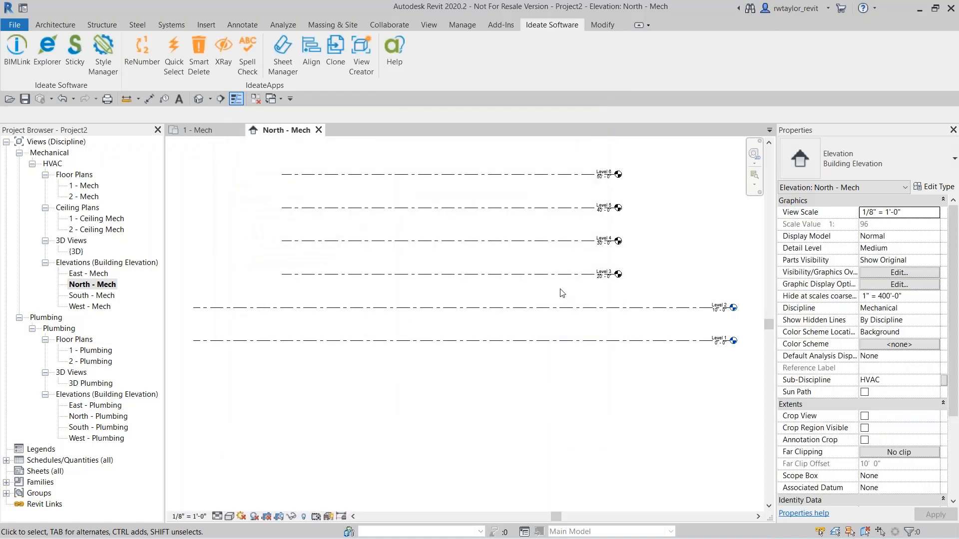
Stretch both ends of the Level 3 line, with Levels 4 to 6 aligned to it, to match the extents of Levels 1 and 2
click(590, 275)
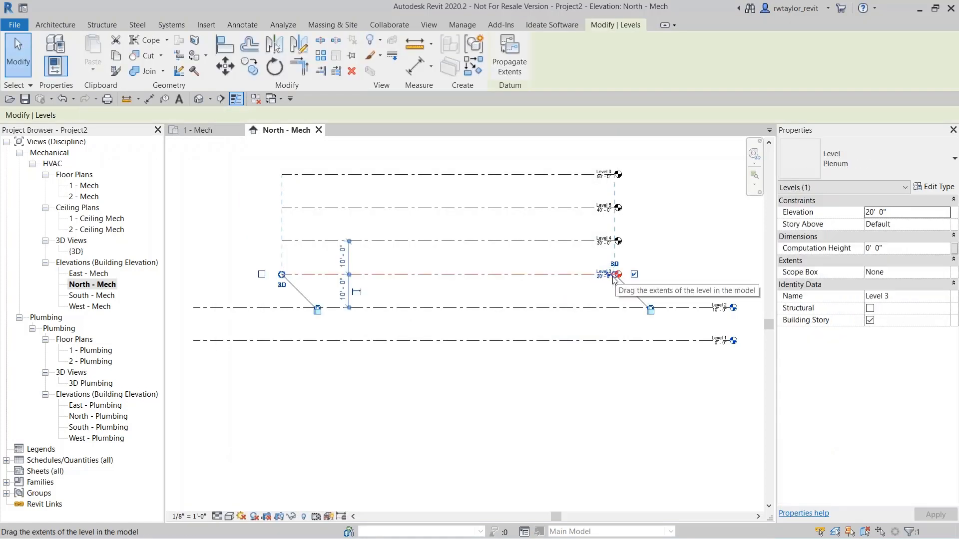
drag(648, 275, 730, 274)
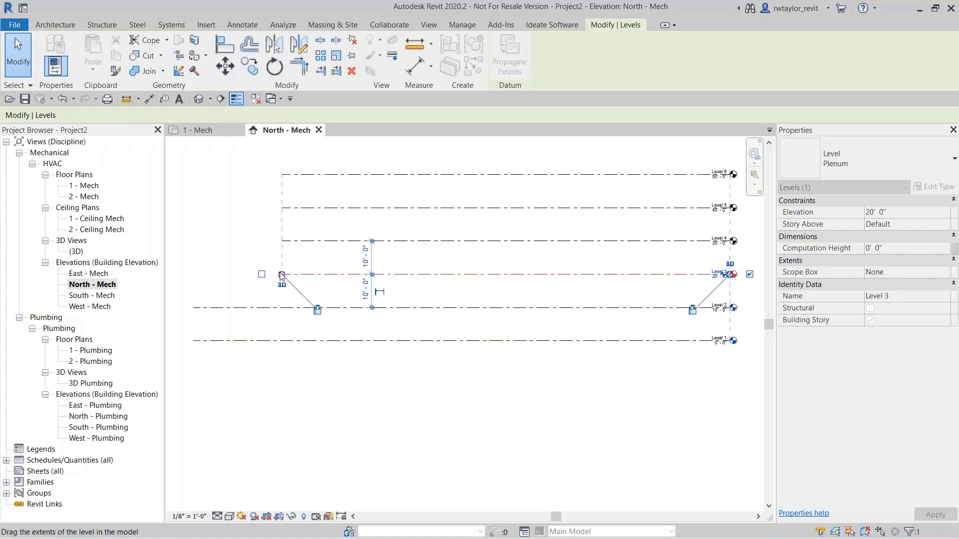
drag(281, 274, 192, 282)
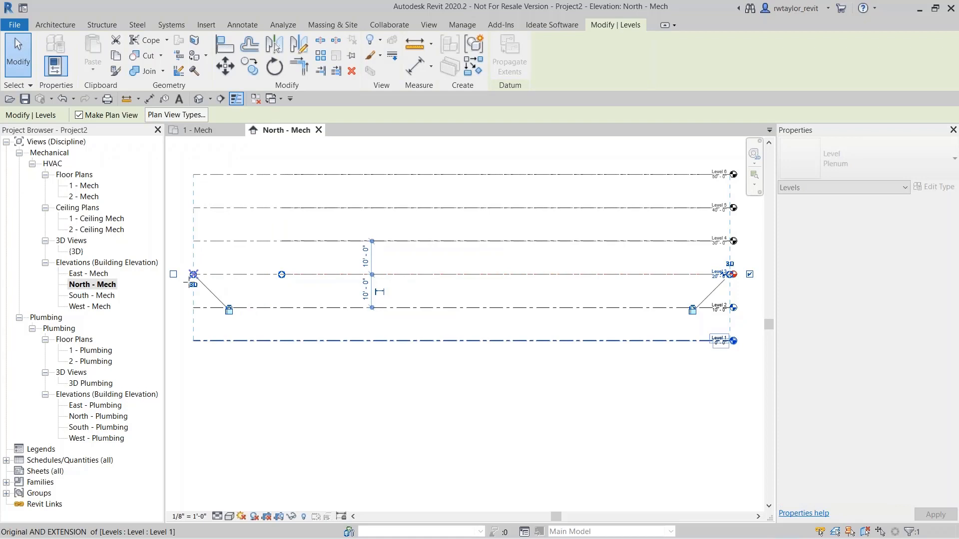
click(239, 384)
scroll(320, 398, down, 1)
middle_drag(319, 399, 311, 437)
scroll(351, 428, up, 2)
scroll(343, 425, down, 1)
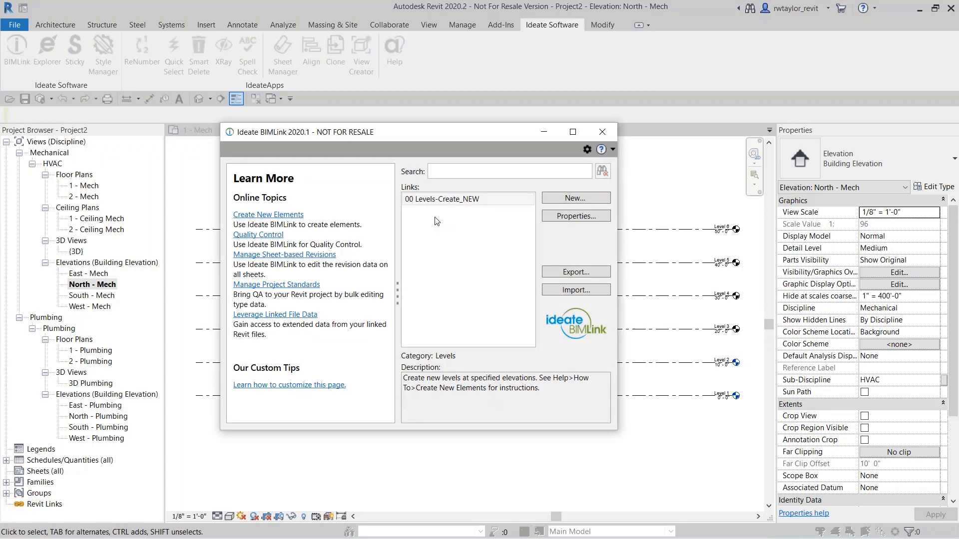
Create BIMLink links from the Create Elements samples 01 Views-Create_NEW_Plans, 02 Sheets-Create_NEW and 03 Viewports-Create_NEW
click(564, 199)
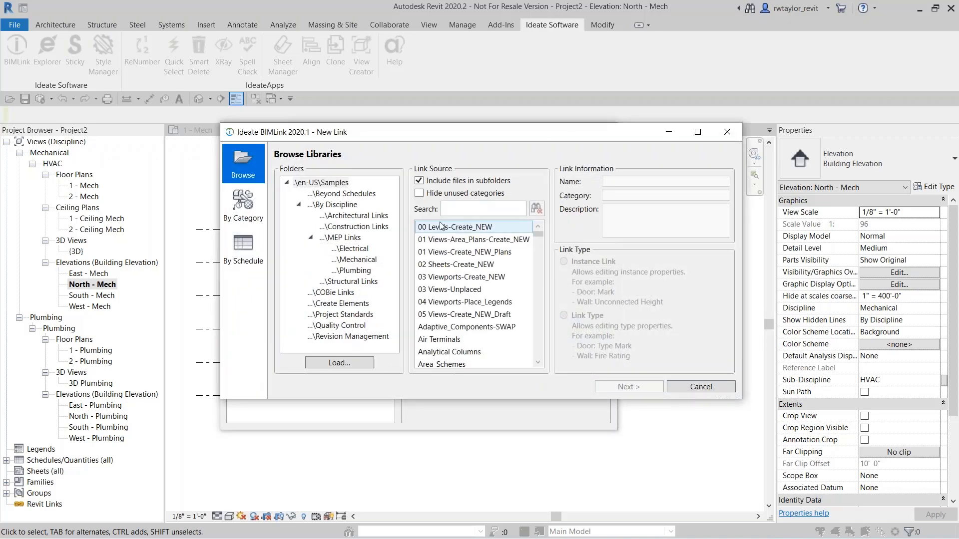
click(344, 308)
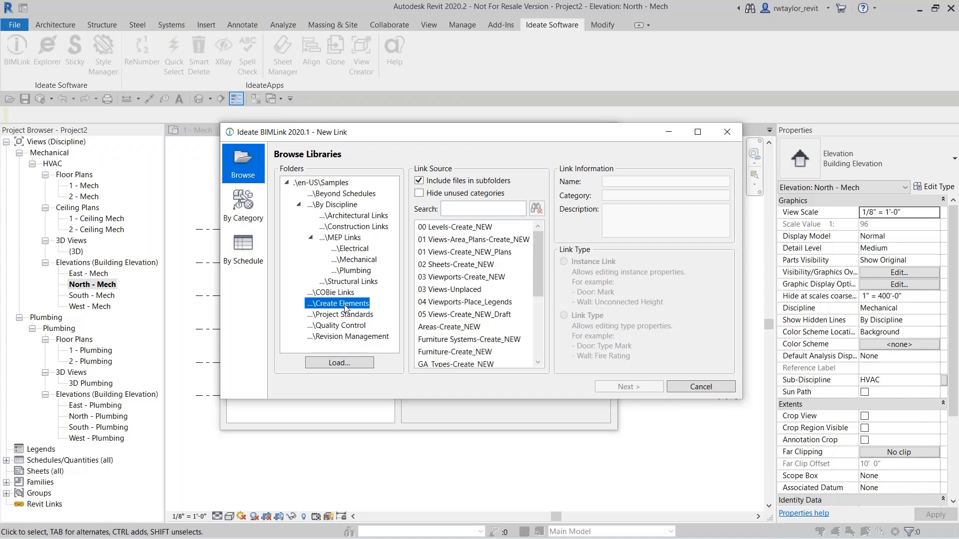
drag(487, 400, 487, 496)
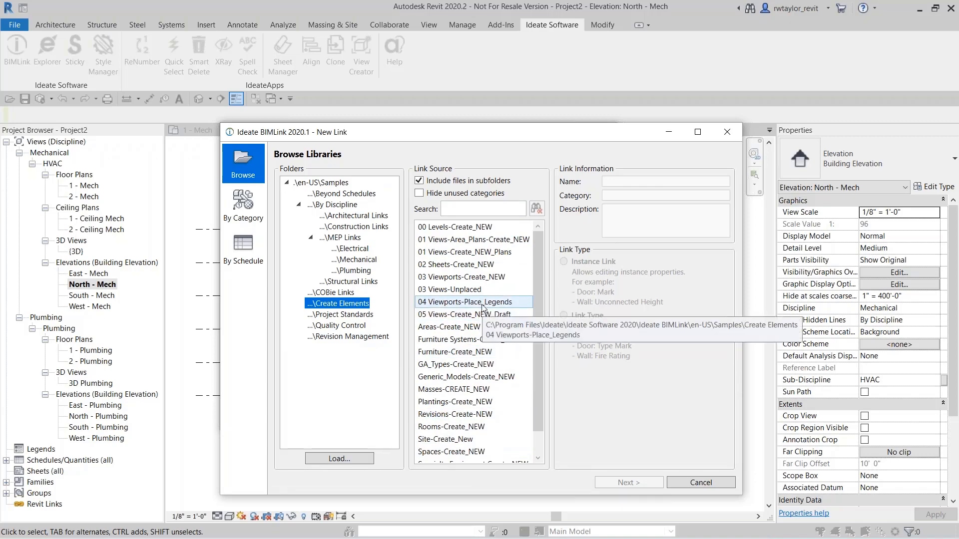
click(462, 258)
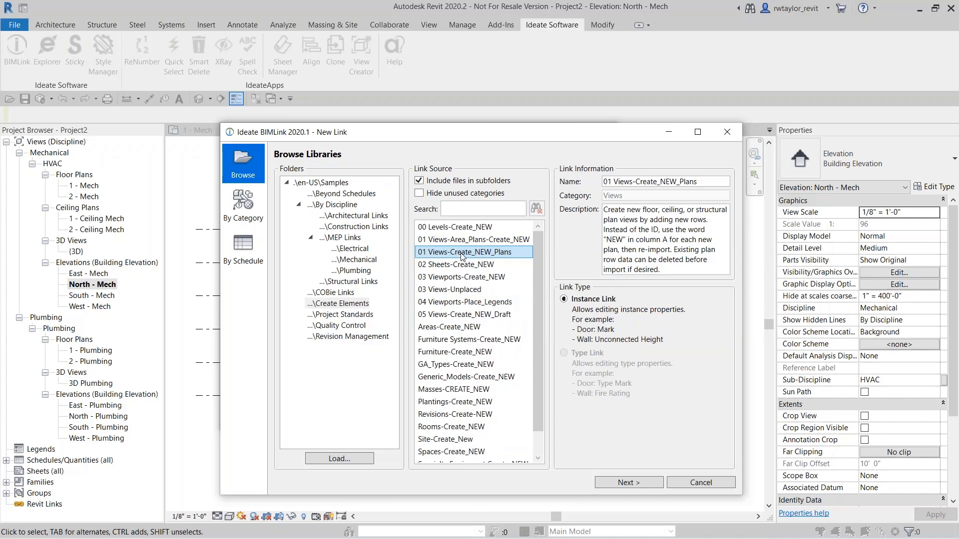
shift+click(451, 279)
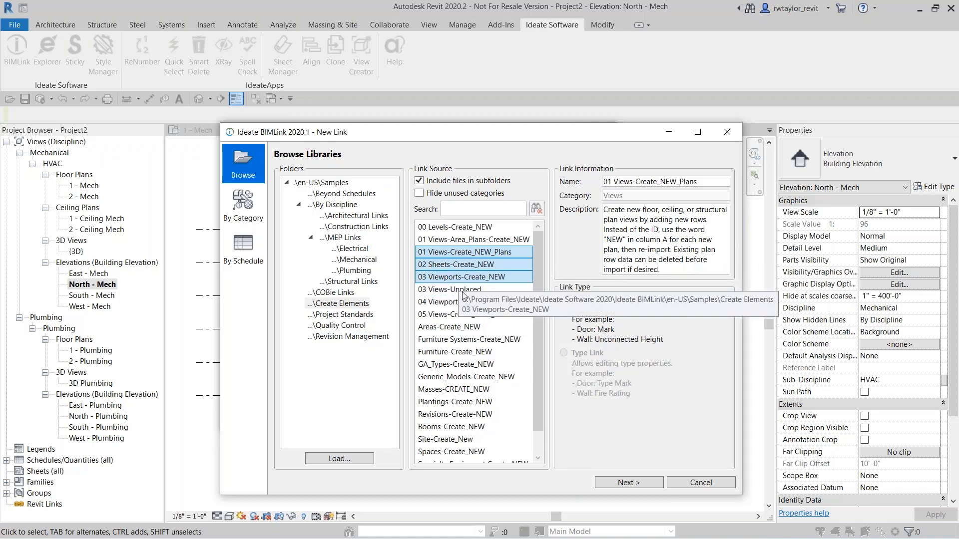
click(630, 483)
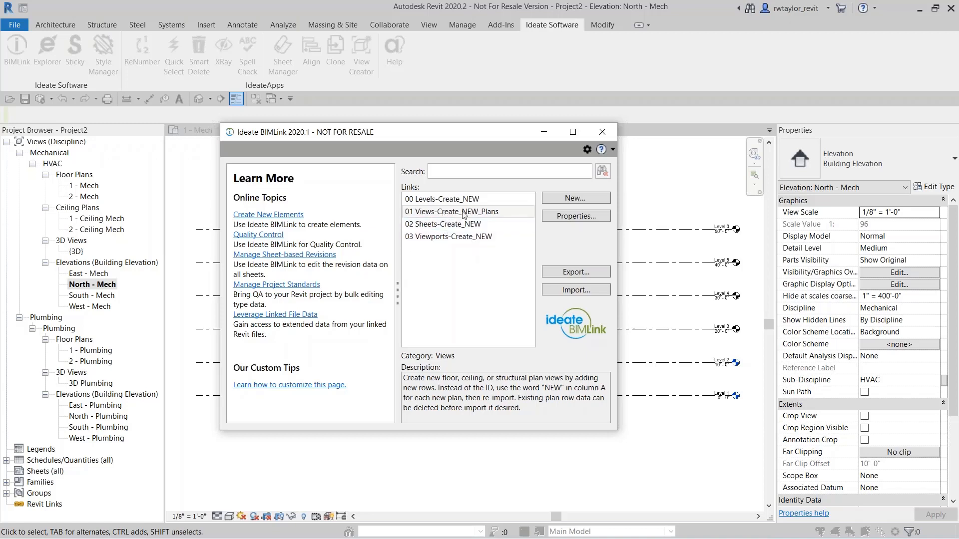
Edit the 01 Views-Create_NEW_Plans link, enlarge its window, and add Sub-Discipline to the linked properties
click(567, 217)
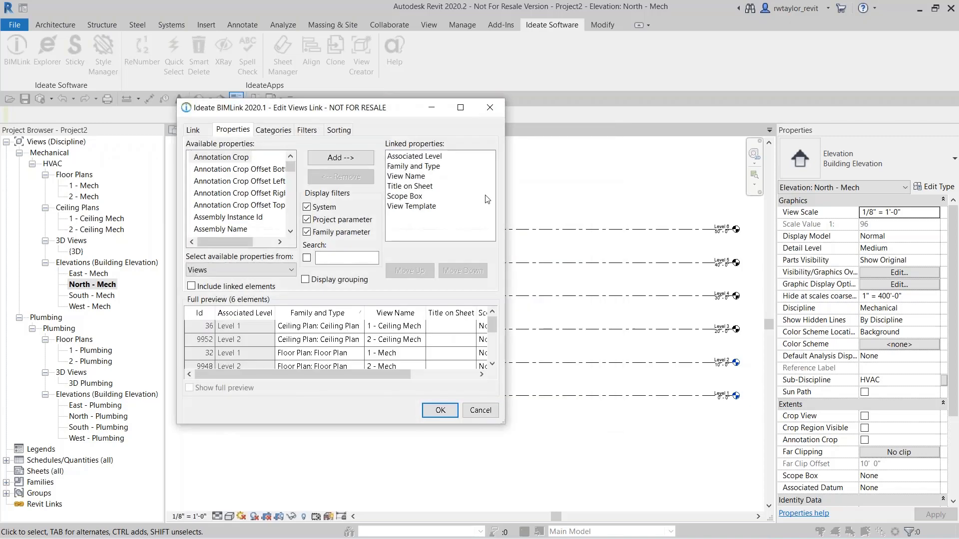
drag(351, 112, 448, 118)
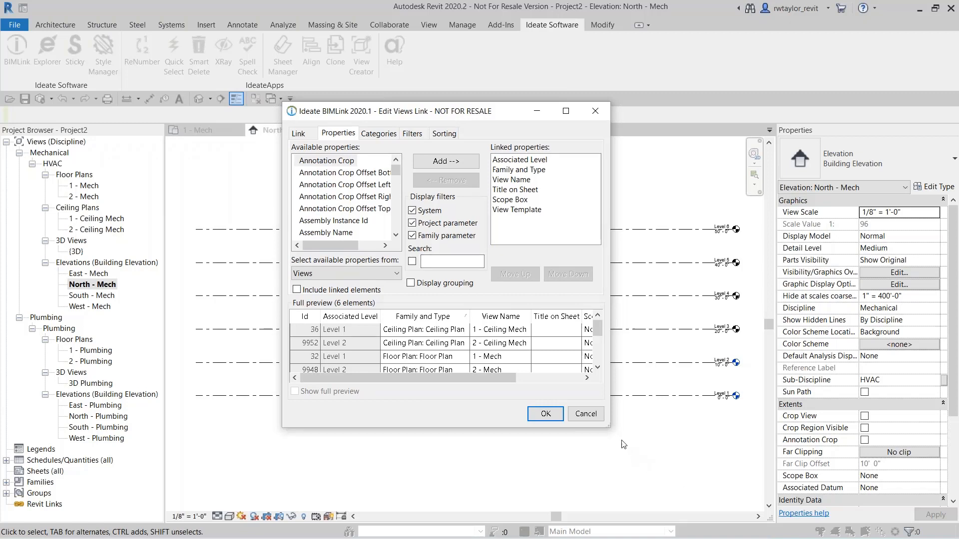
drag(608, 430, 705, 470)
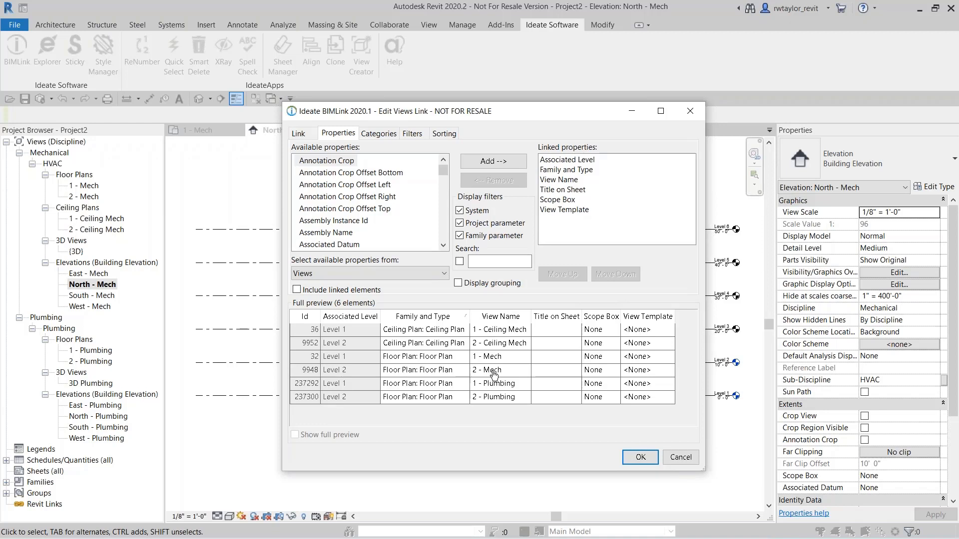
click(486, 261)
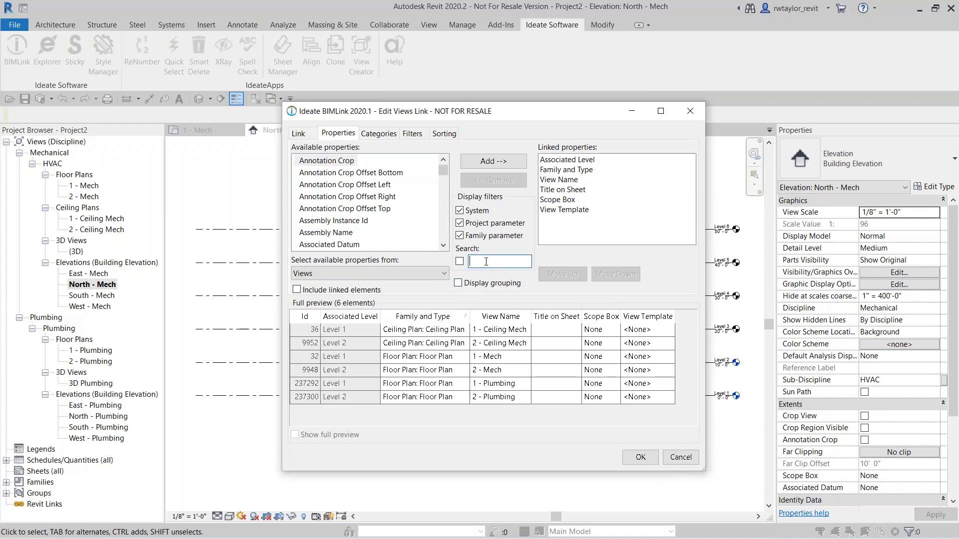
text(sub)
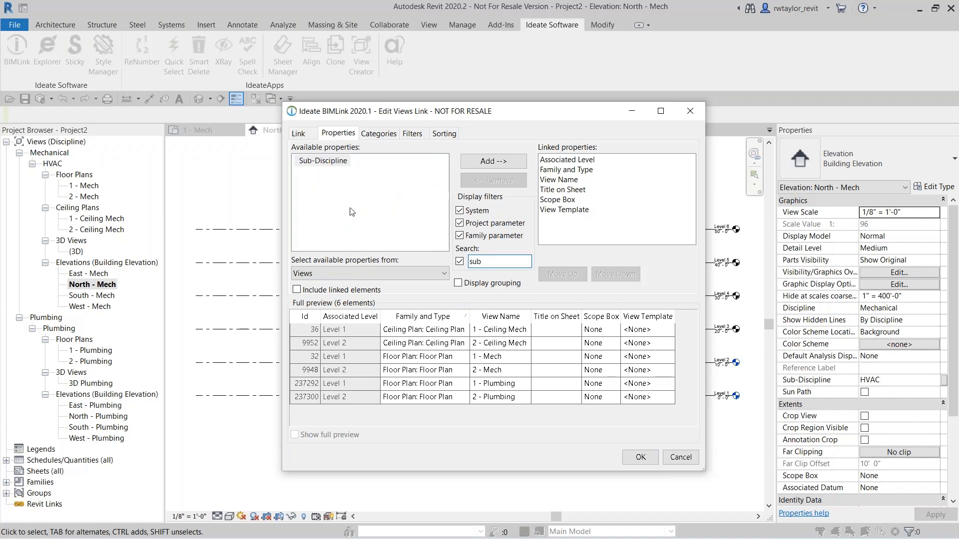
click(320, 161)
click(472, 162)
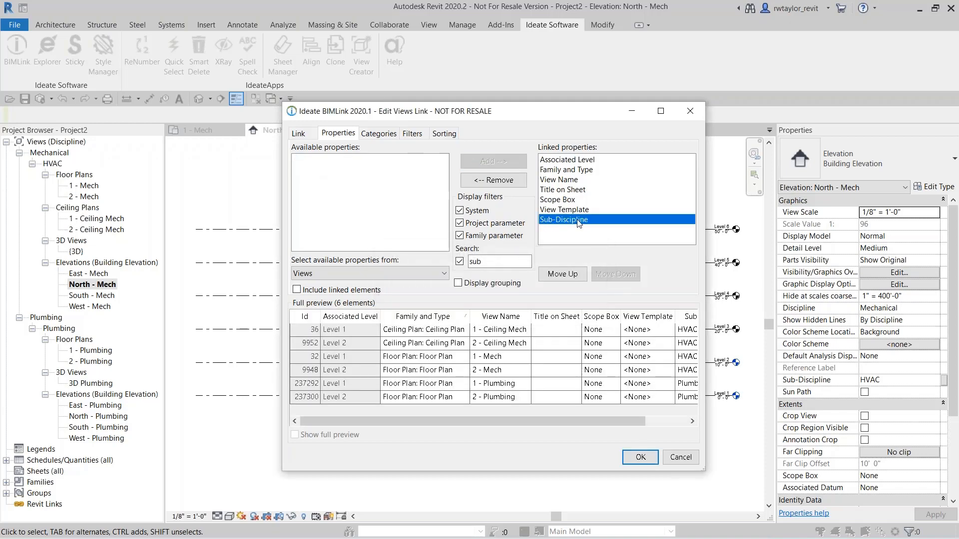
Check the column order on Excel's 01 Views-Create_NEW_Plans worksheet, and back in Revit move the linked property Sub-Discipline directly above View Name
key(alt+Tab)
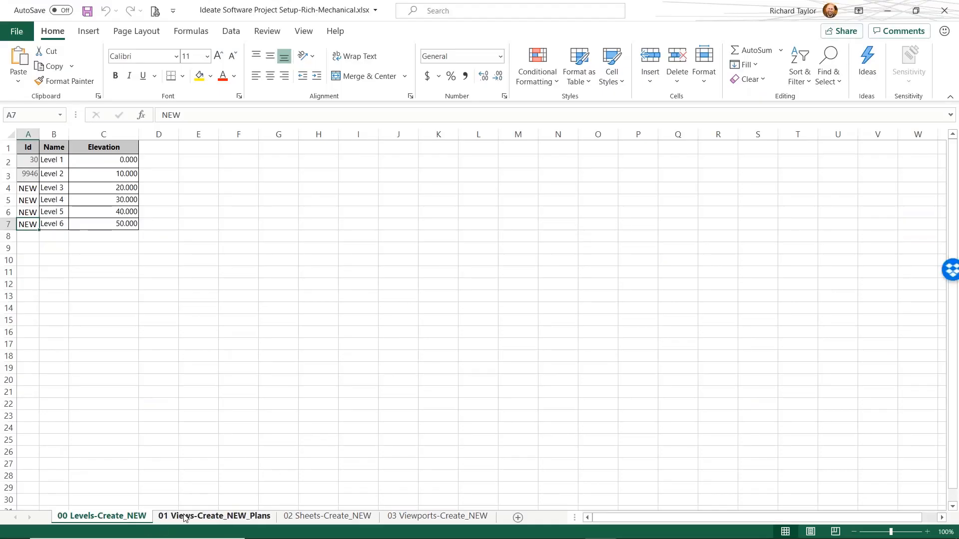
click(185, 518)
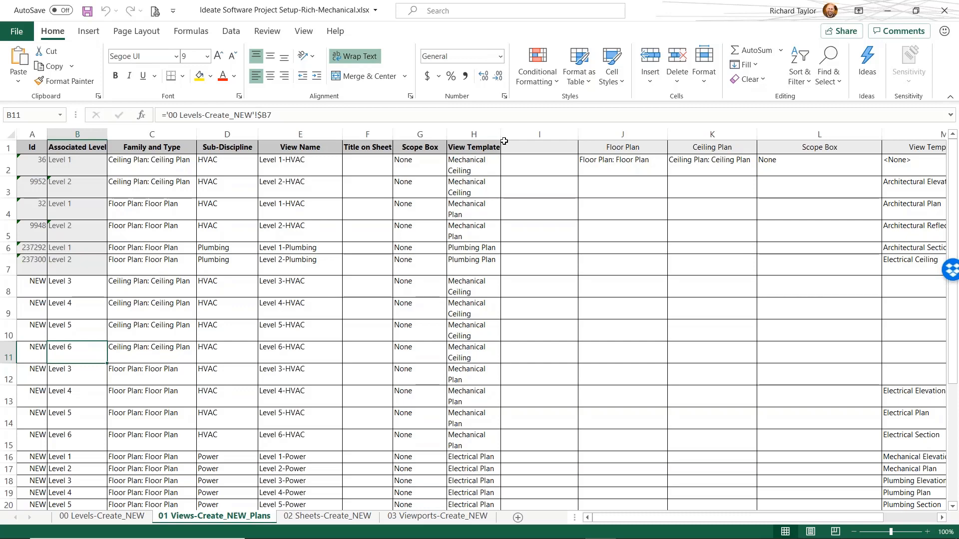
key(alt+Tab)
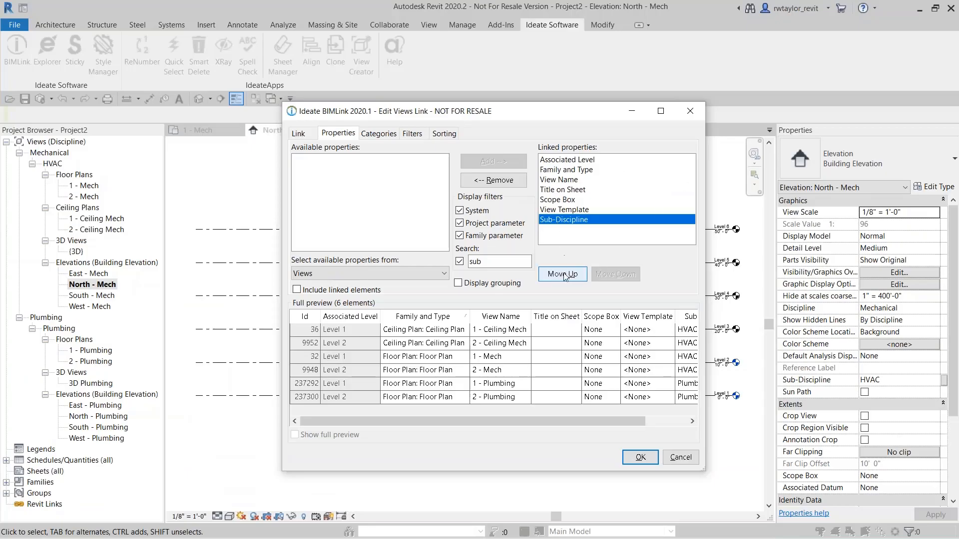
click(554, 275)
click(554, 275)
click(554, 275)
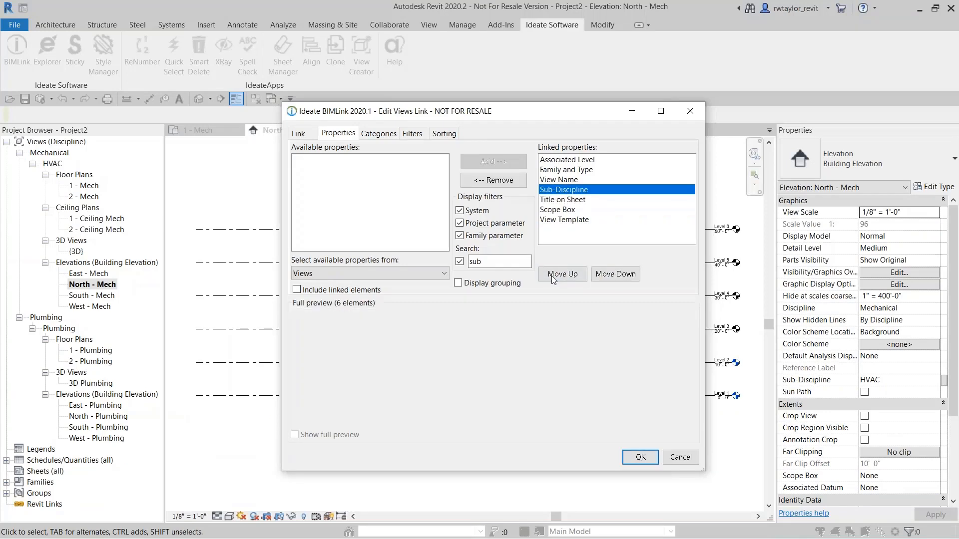
click(554, 276)
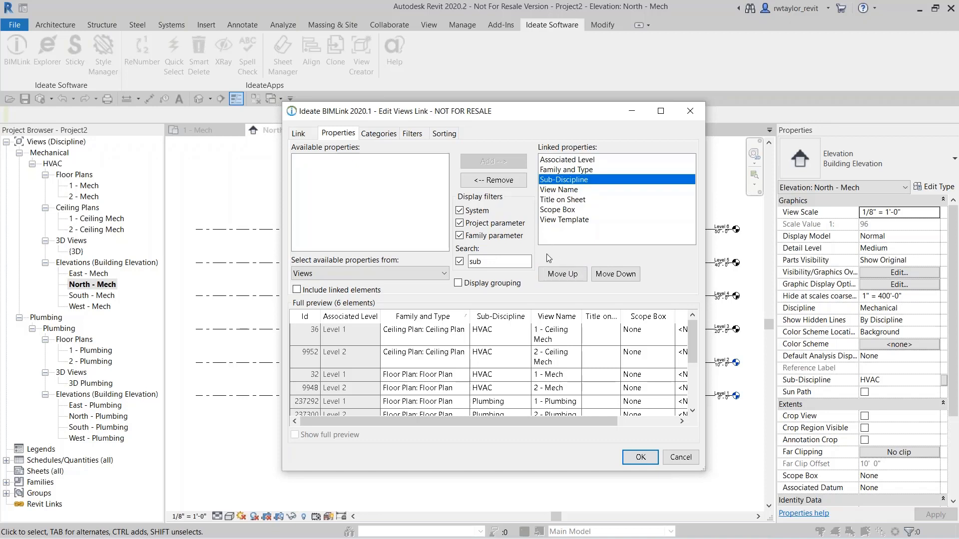
In Excel, change the name in cell B7 of the 00 Levels-Create_NEW worksheet to Level Six and widen the Name column
key(alt+Tab)
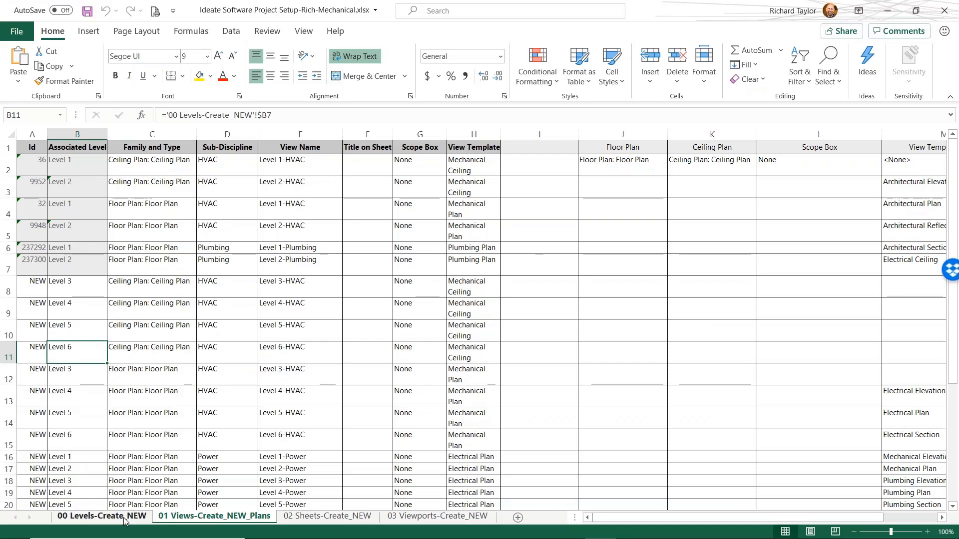
click(103, 516)
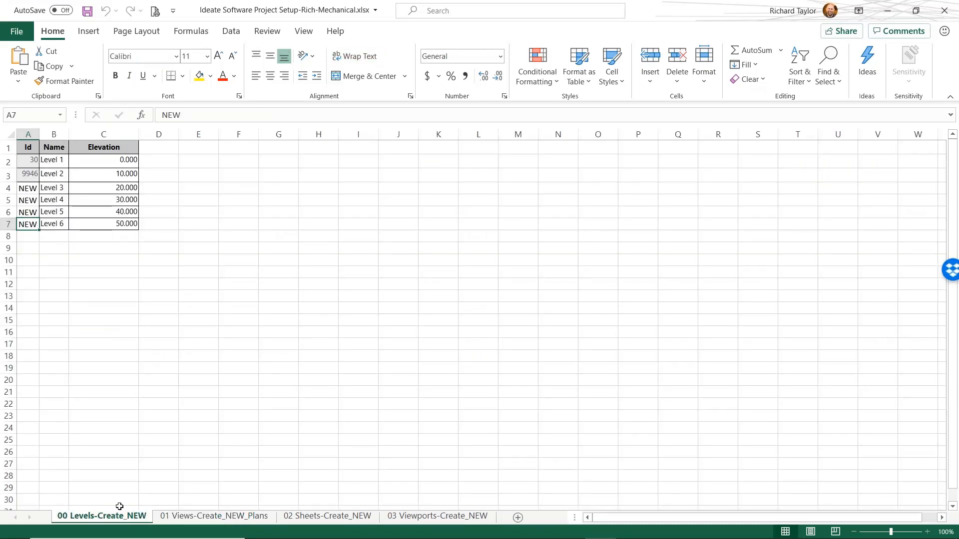
click(63, 224)
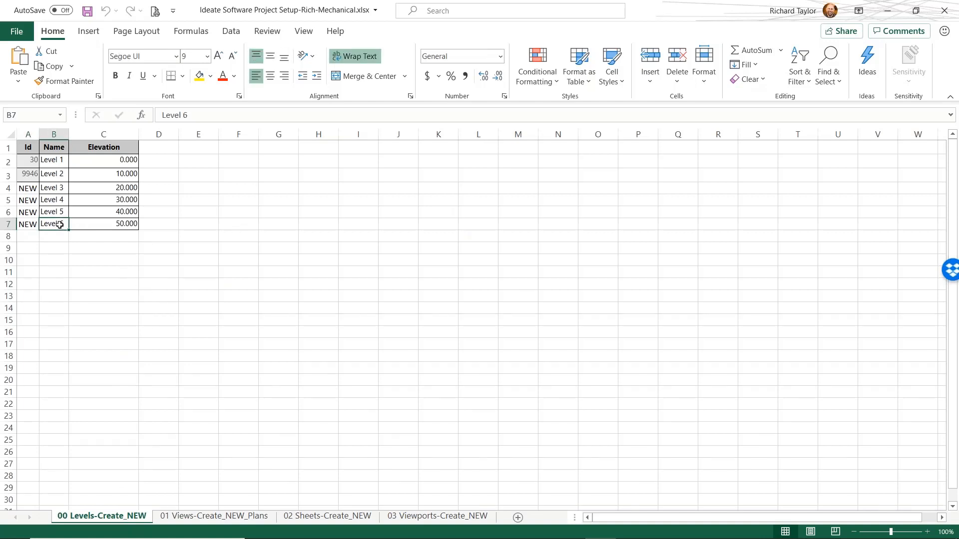
click(193, 114)
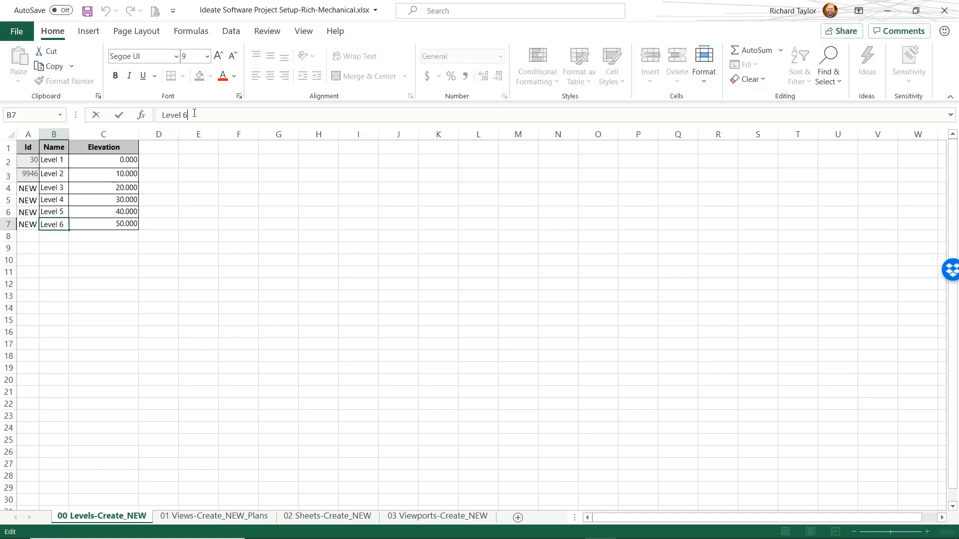
key(BackSpace)
text(Six)
key(Return)
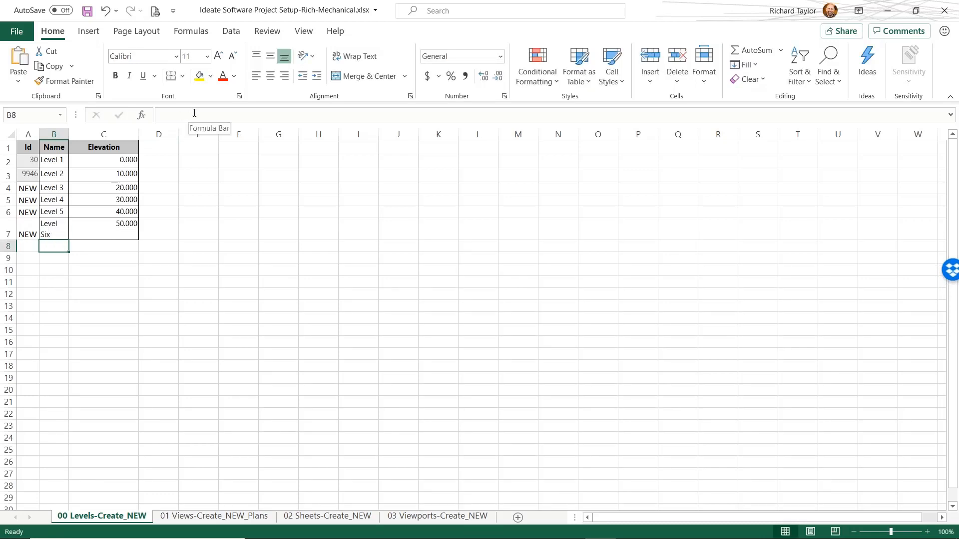
drag(72, 137, 104, 137)
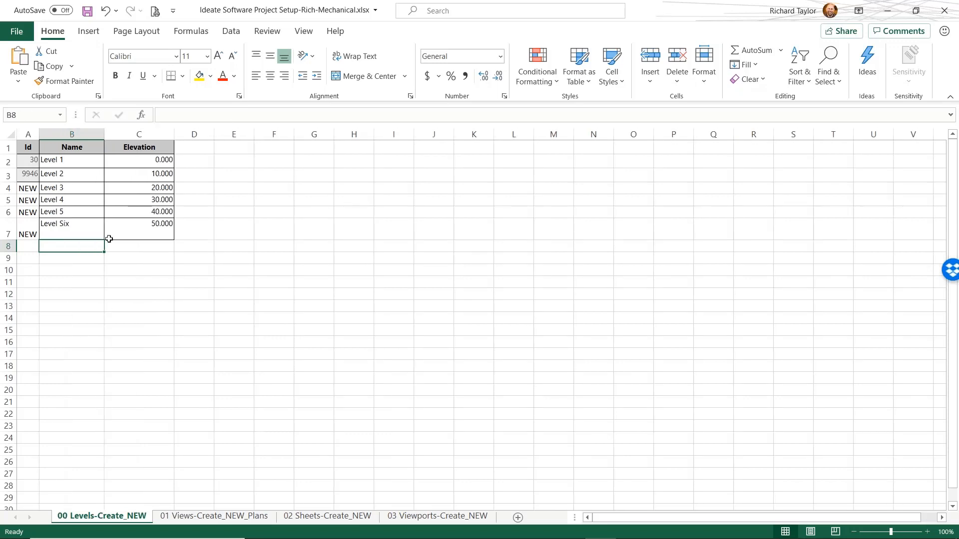
Examine the Associated Level and View Name formulas in cells B12, B11 and E11 of the 01 Views-Create_NEW_Plans worksheet
click(199, 516)
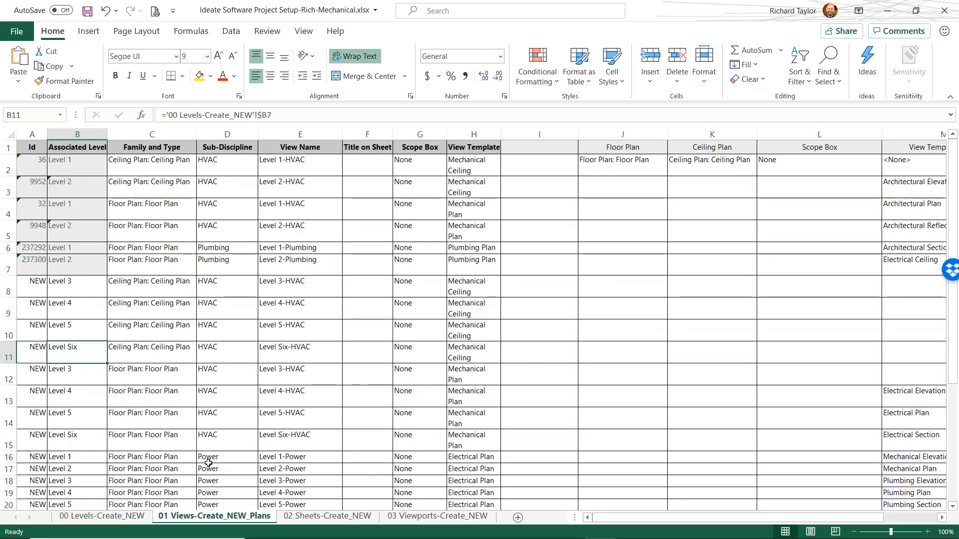
click(82, 370)
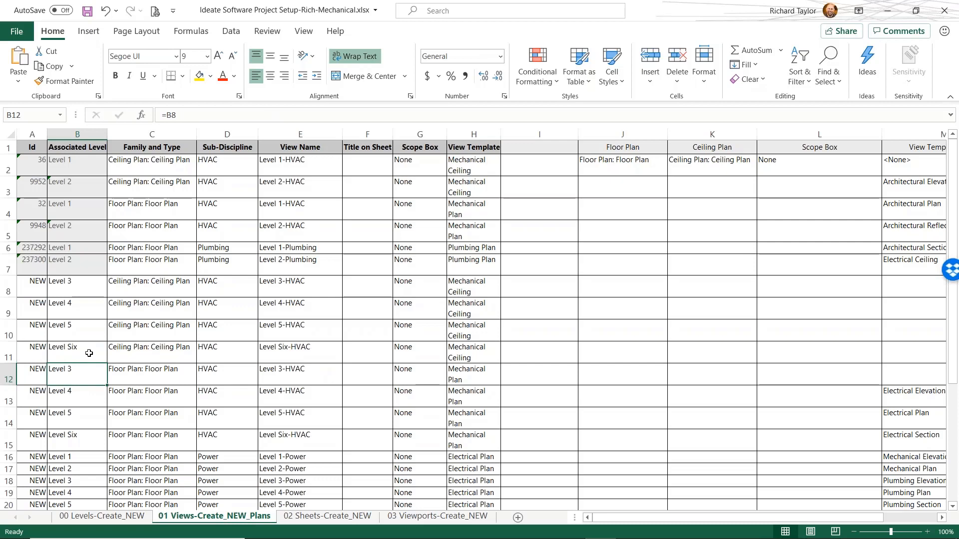
click(89, 353)
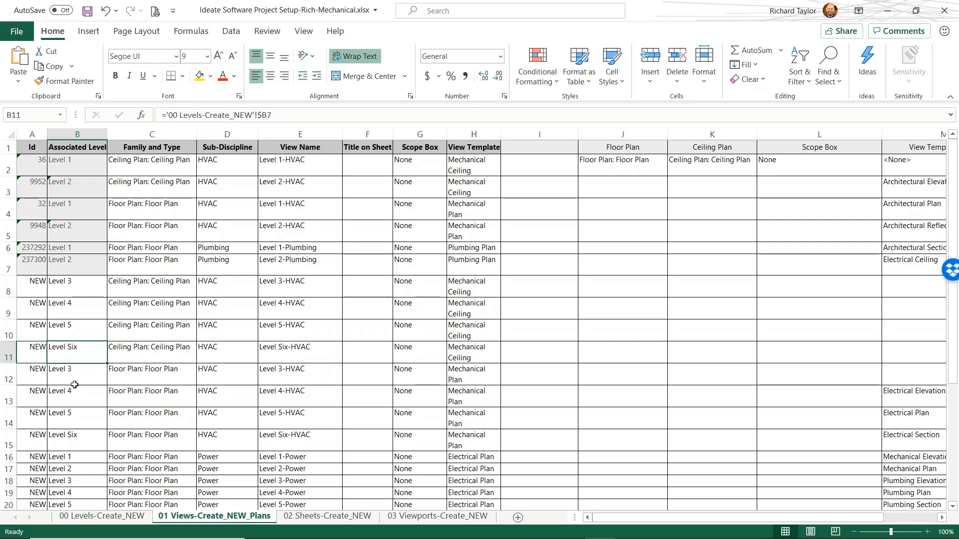
click(267, 357)
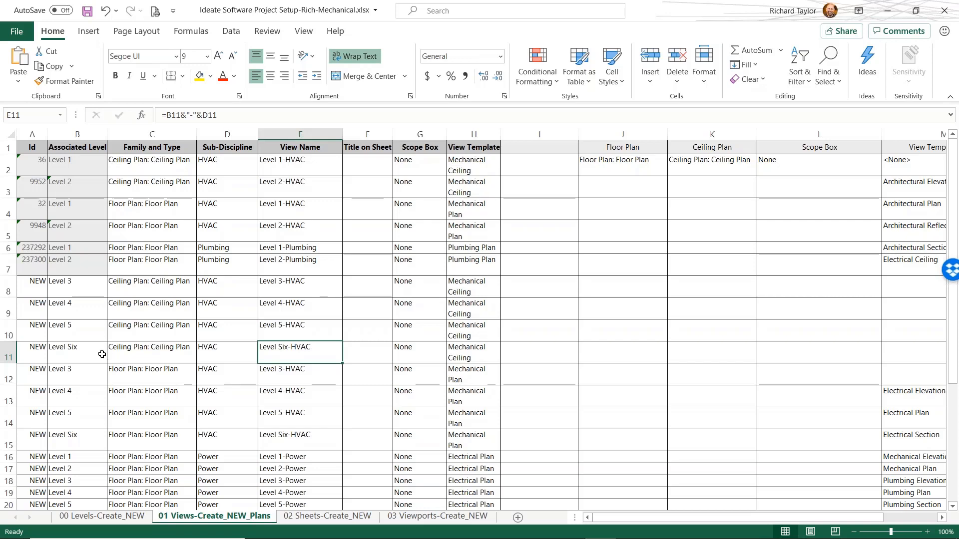
Set the name in cell B7 of the 00 Levels-Create_NEW worksheet back to Level 6
click(107, 516)
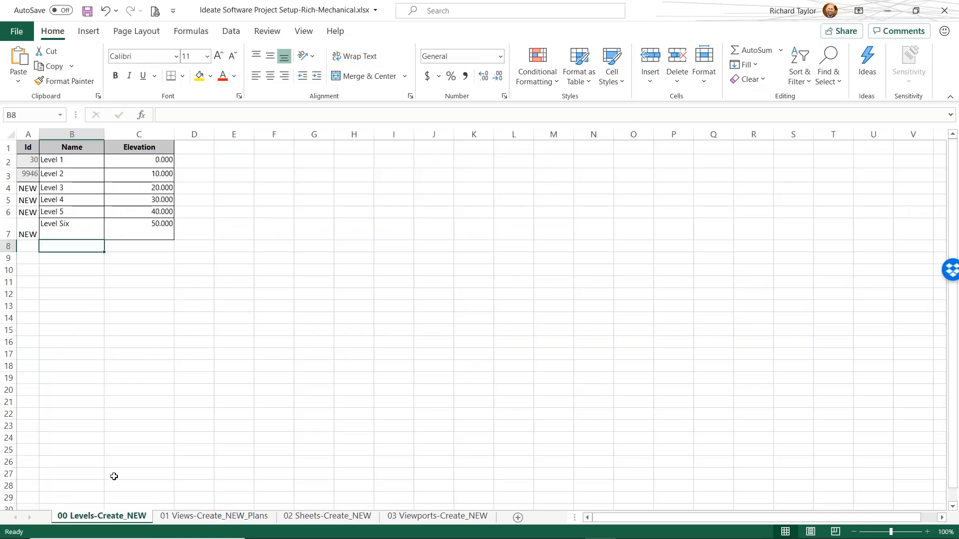
click(92, 225)
click(190, 111)
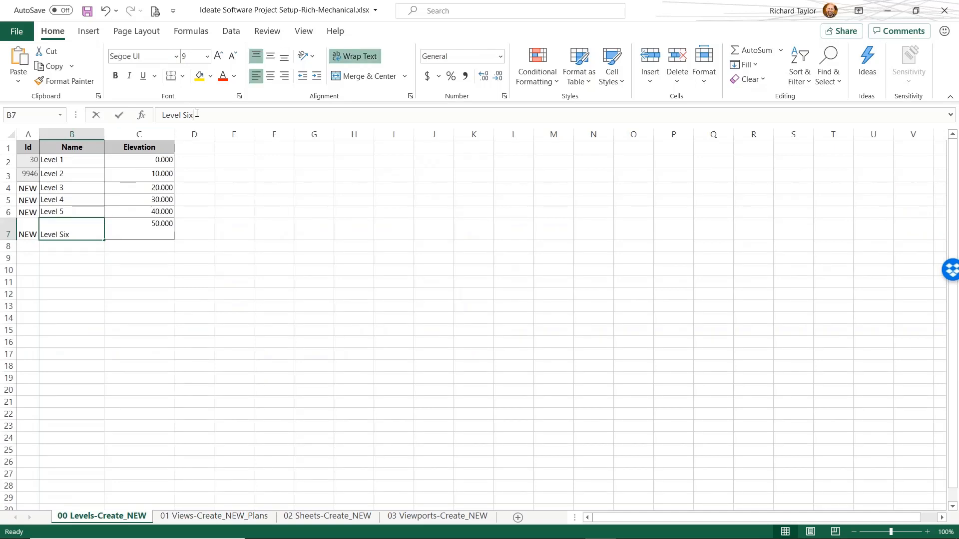
key(BackSpace)
key(BackSpace)
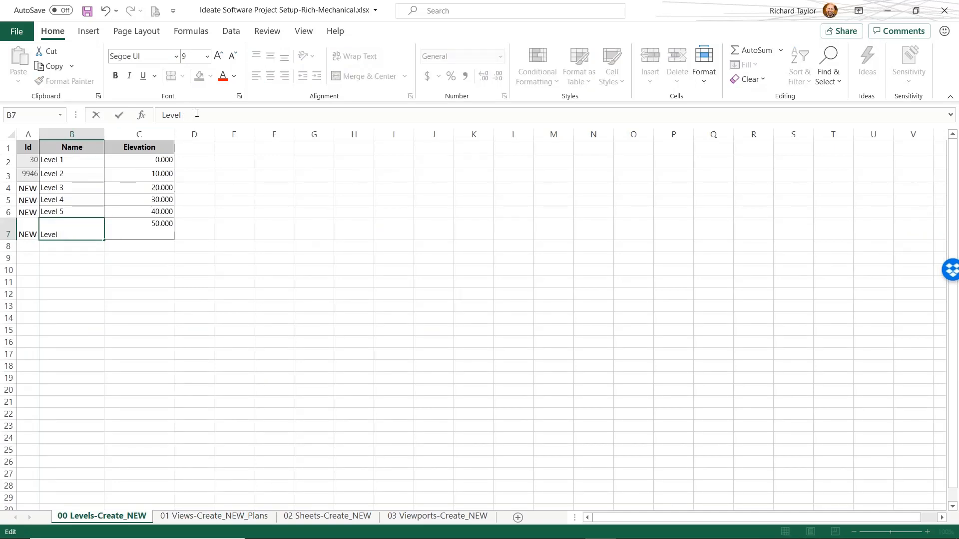
text(6)
key(Return)
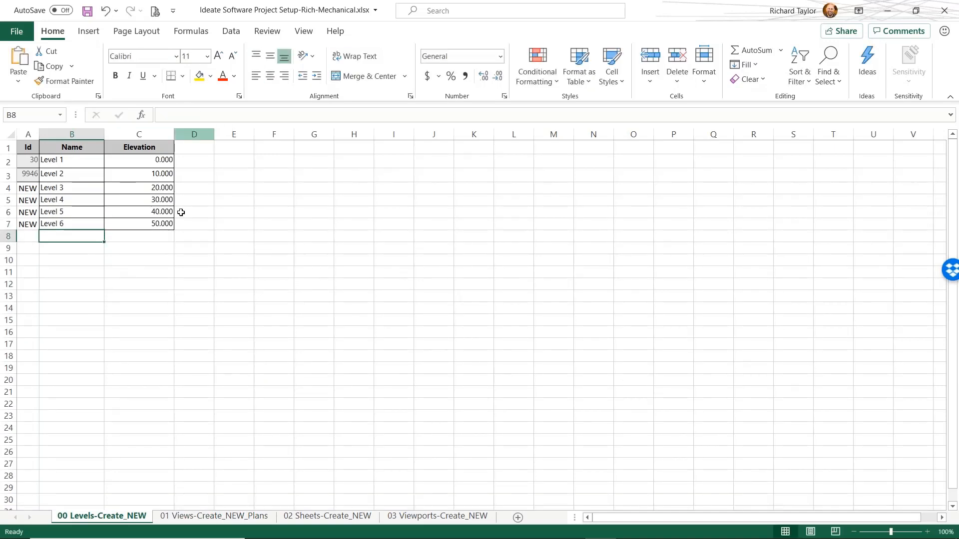
On the 01 Views-Create_NEW_Plans worksheet, enter the formula ="RT-"&E2 in Title on Sheet cell F2
click(242, 516)
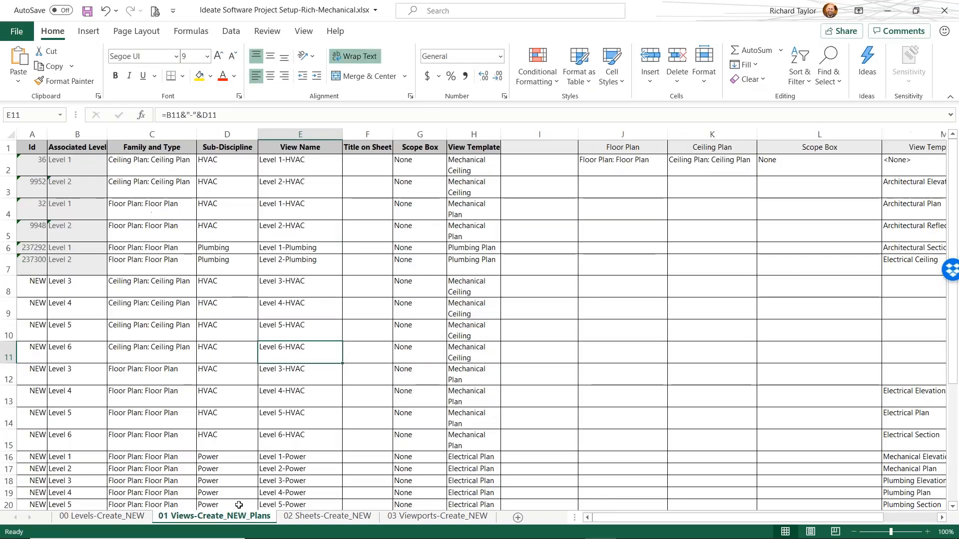
click(361, 164)
click(192, 116)
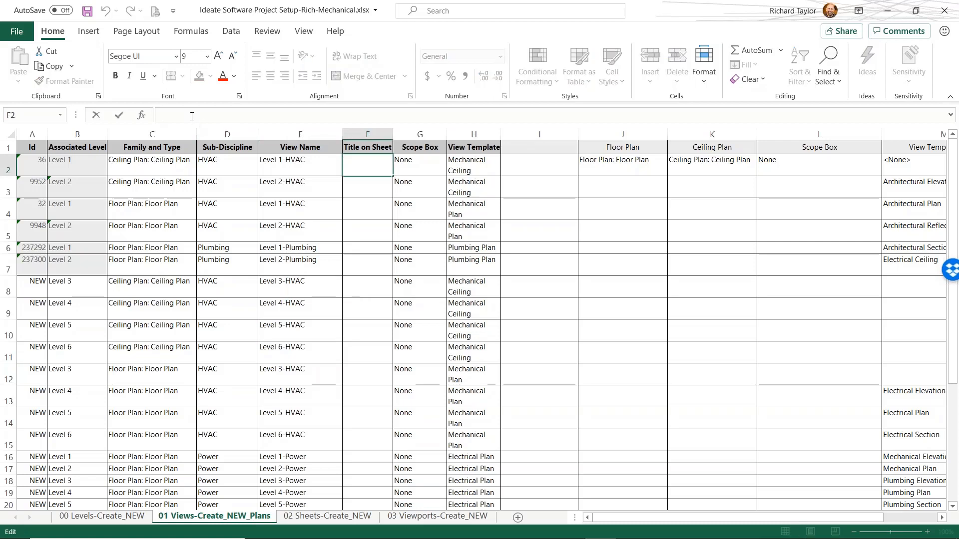
text(="R)
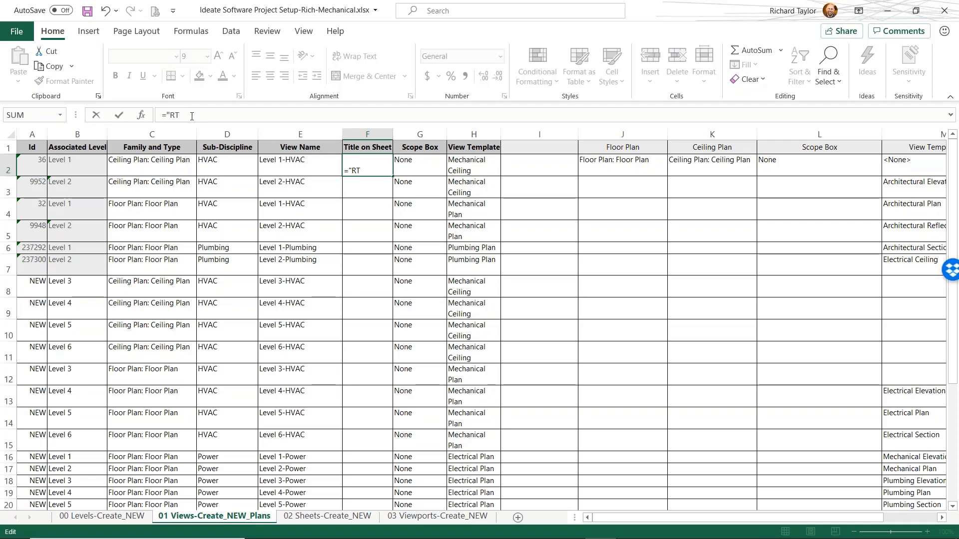
text(T-)
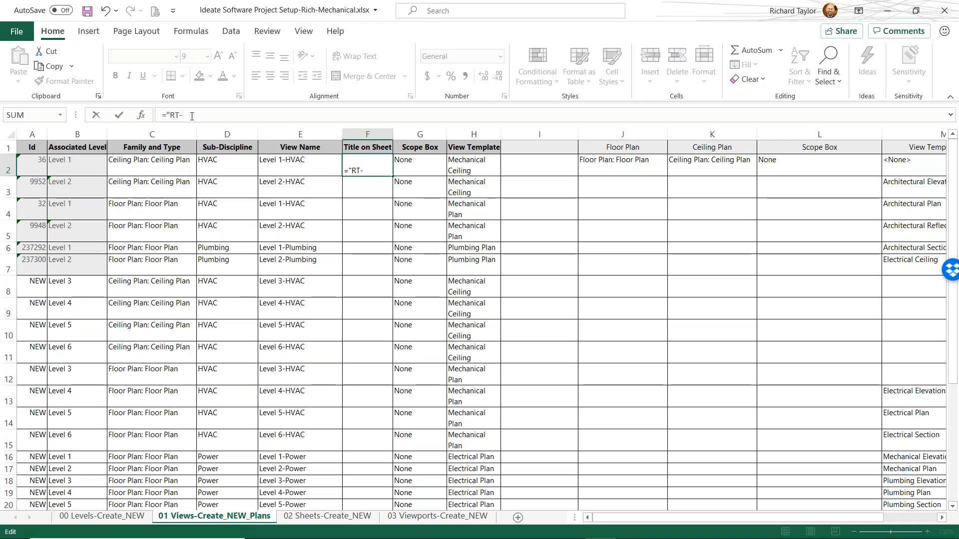
text(")
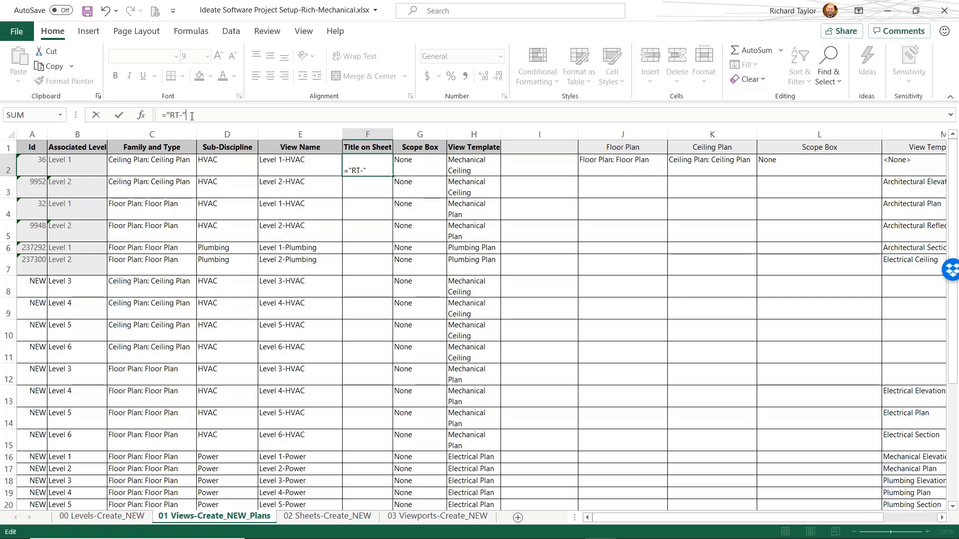
text(&e2)
key(Return)
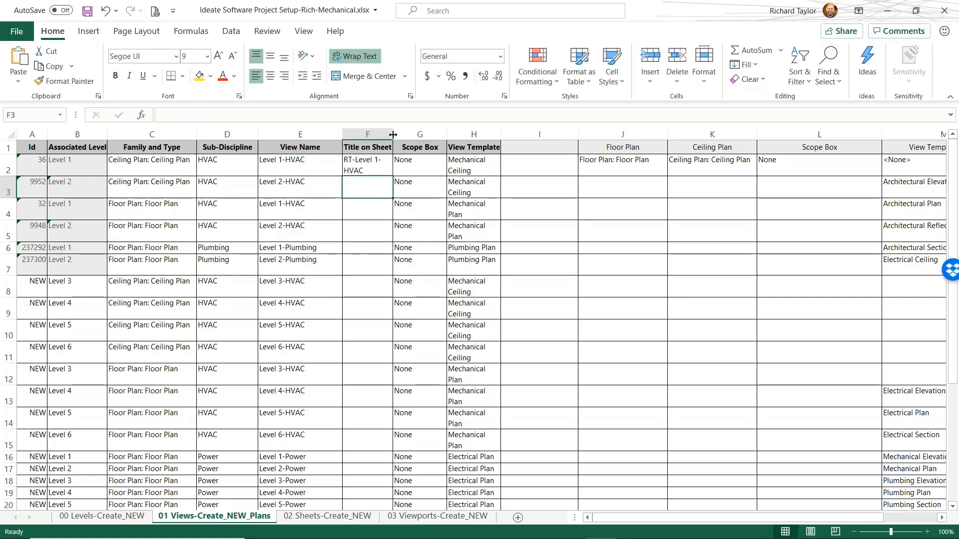
Widen the Title on Sheet column and fill the F2 formula down through row 31
drag(394, 133, 452, 131)
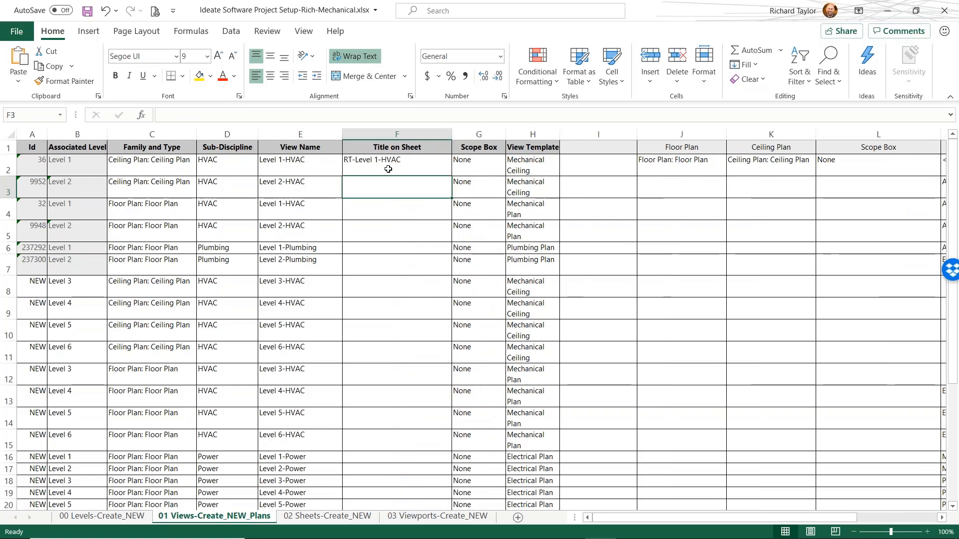
click(389, 166)
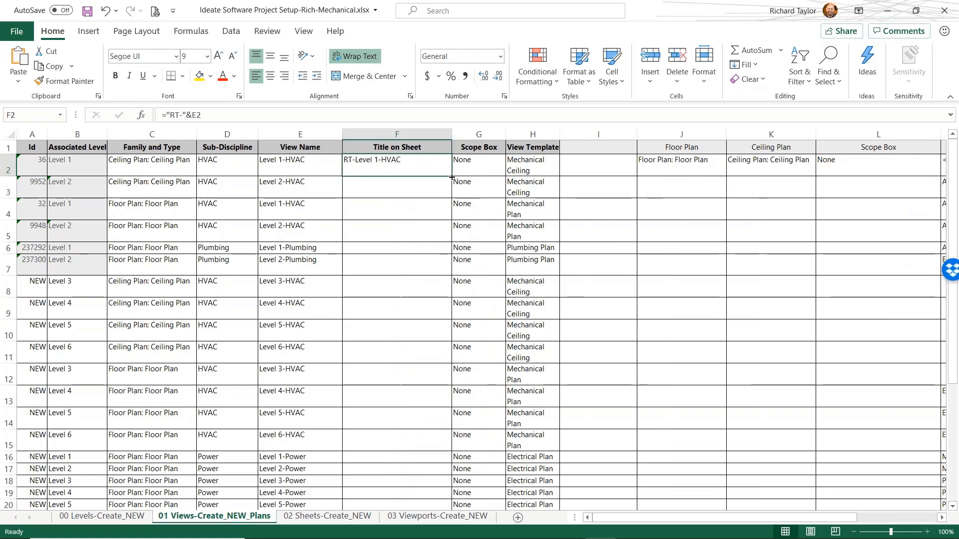
drag(452, 177, 428, 459)
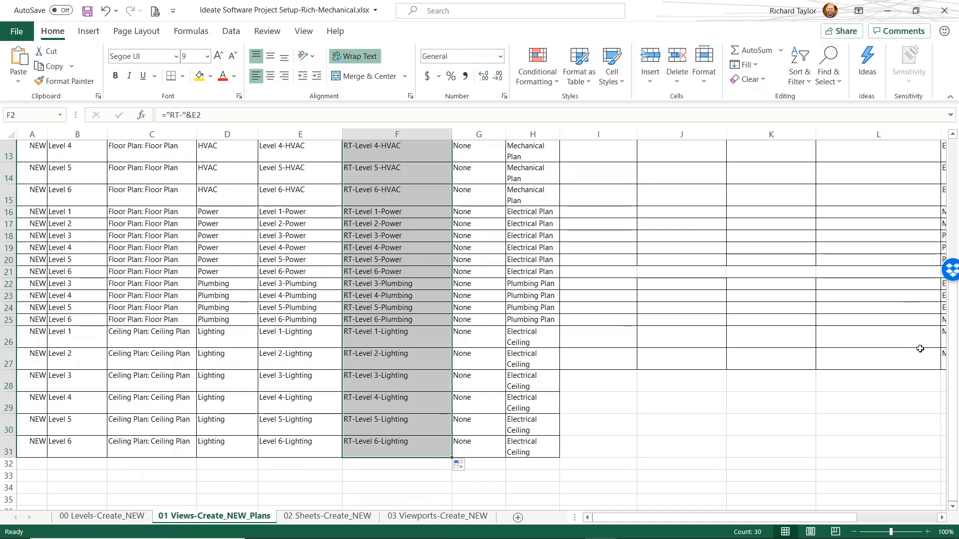
mouse_move(954, 367)
mouse_down()
mouse_move(954, 241)
mouse_move(954, 365)
mouse_up()
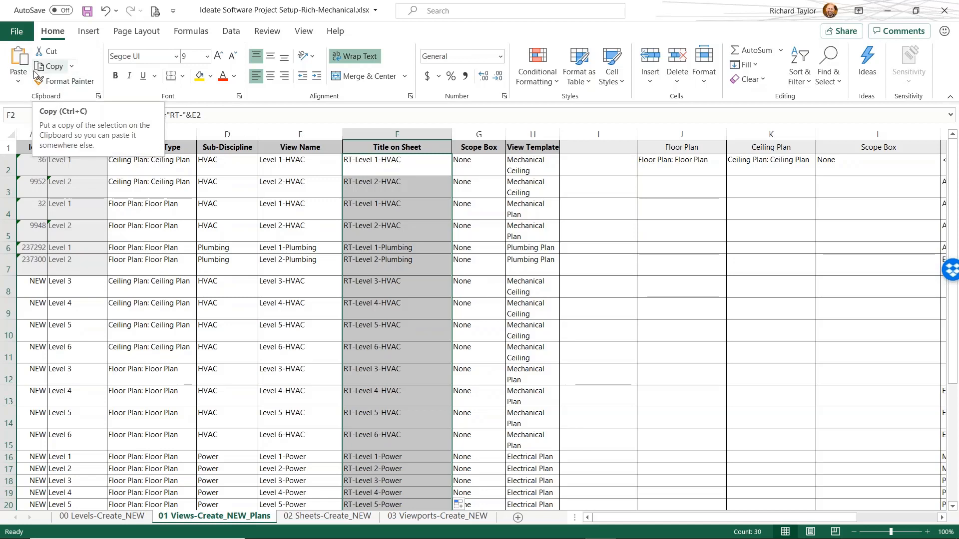
Save the workbook in the same folder under the new name Ideate Software Project Setup-Rich4-Mechanical
click(16, 32)
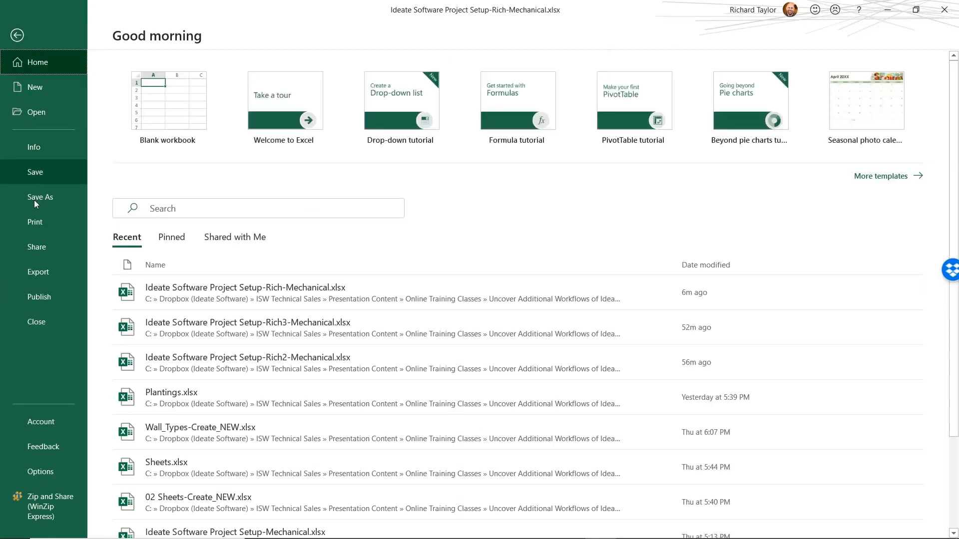
click(34, 201)
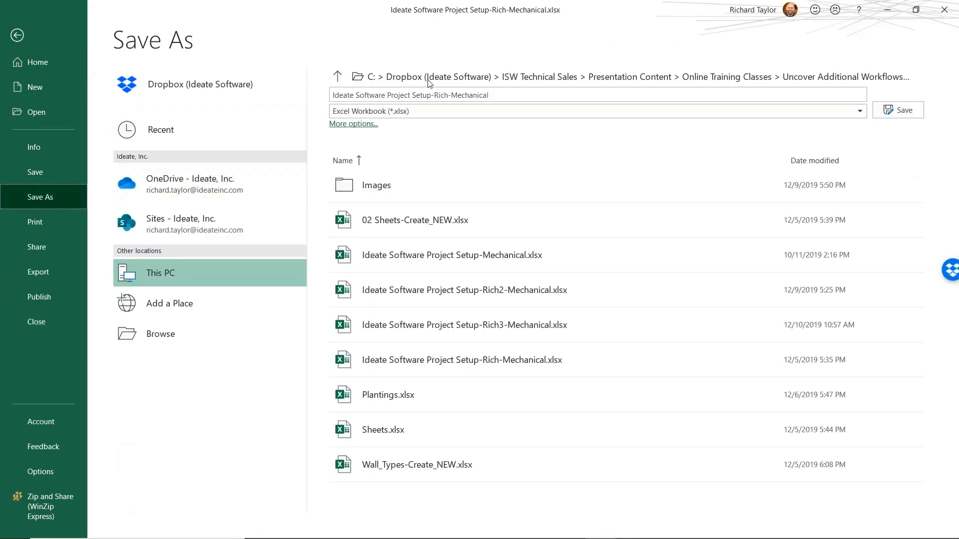
click(448, 97)
click(448, 98)
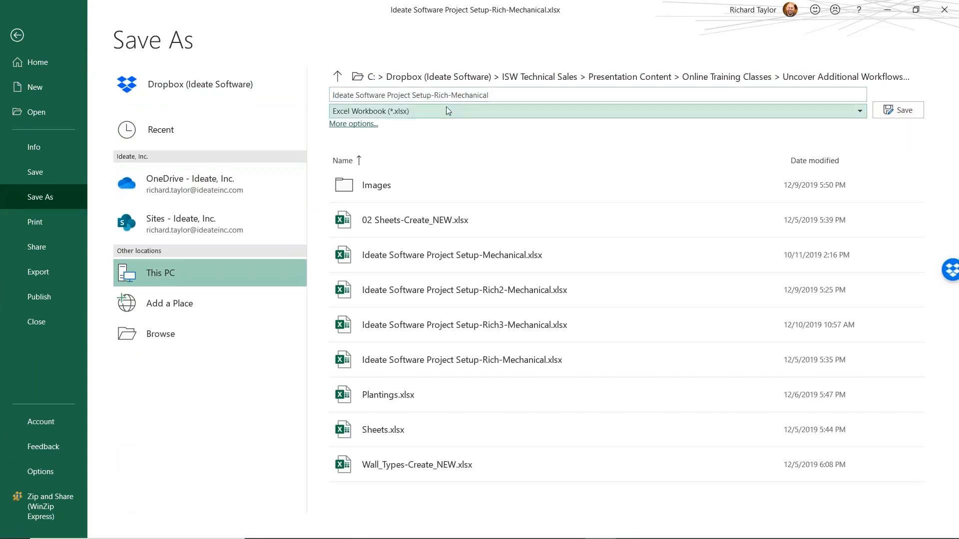
text(4)
key(Return)
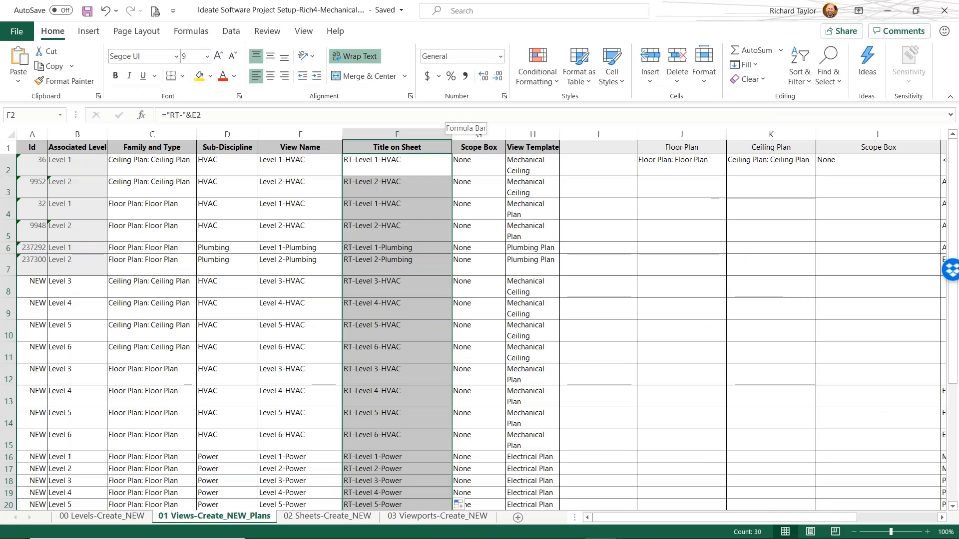
In Revit, accept the Views link edits and import the 01 Views-Create_NEW_Plans worksheet from Ideate Software Project Setup-Rich4-Mechanical.xlsx
key(alt+Tab)
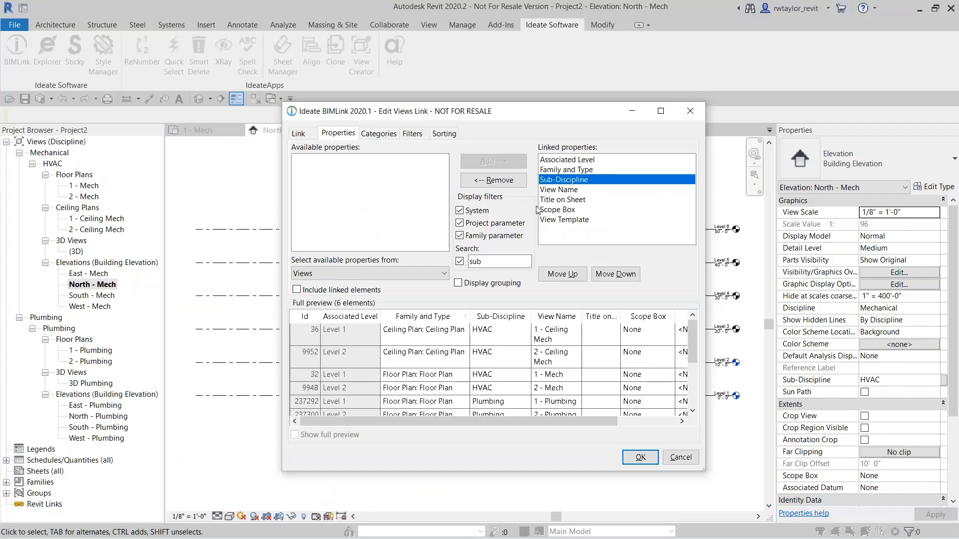
click(641, 457)
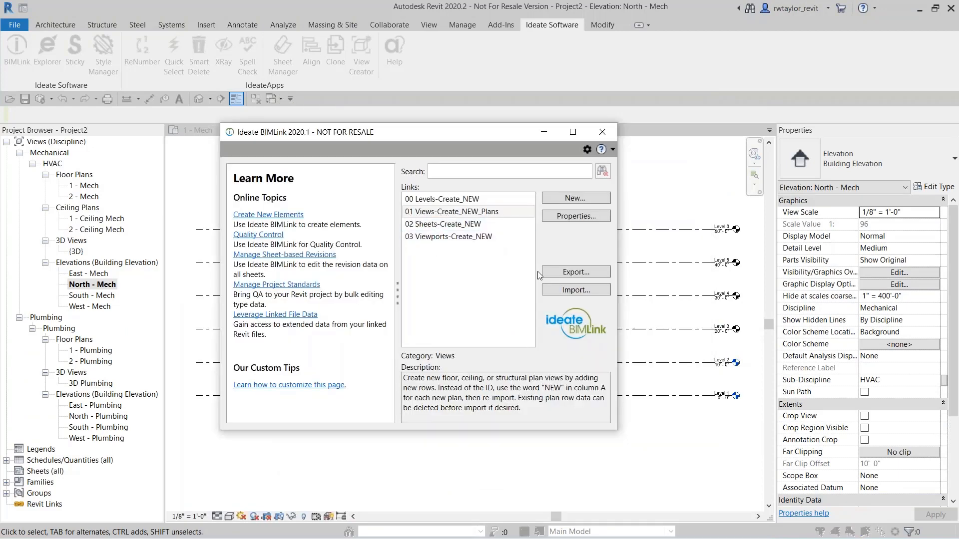
click(556, 290)
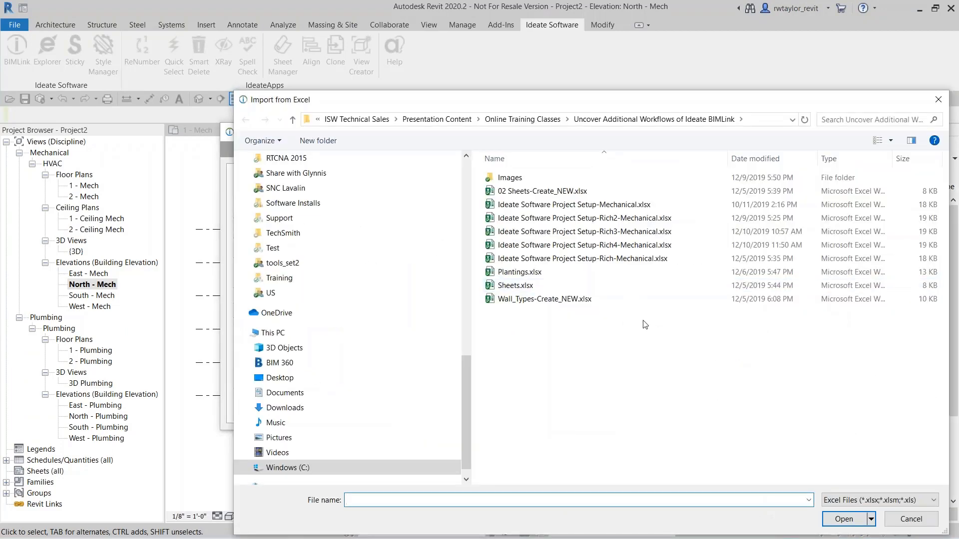
click(605, 246)
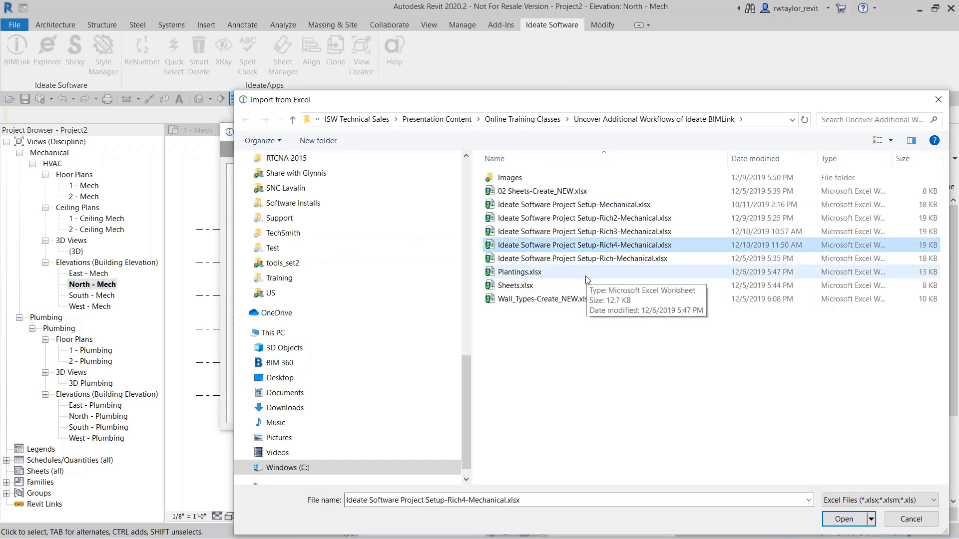
click(842, 521)
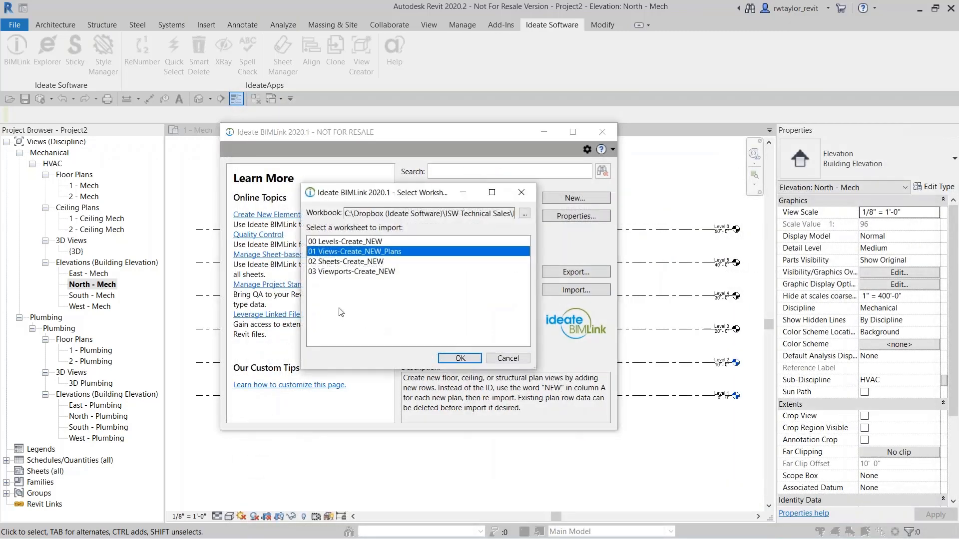
click(458, 359)
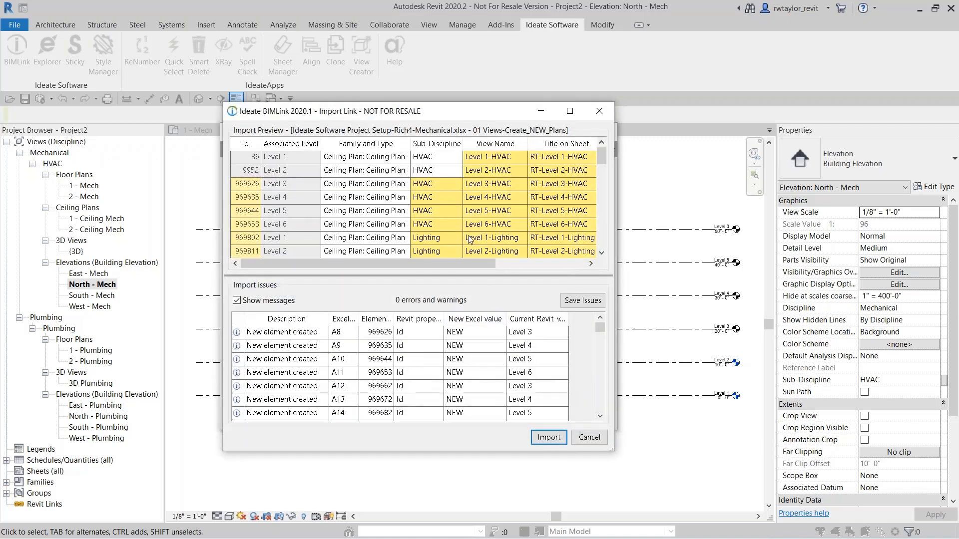
drag(443, 264, 478, 282)
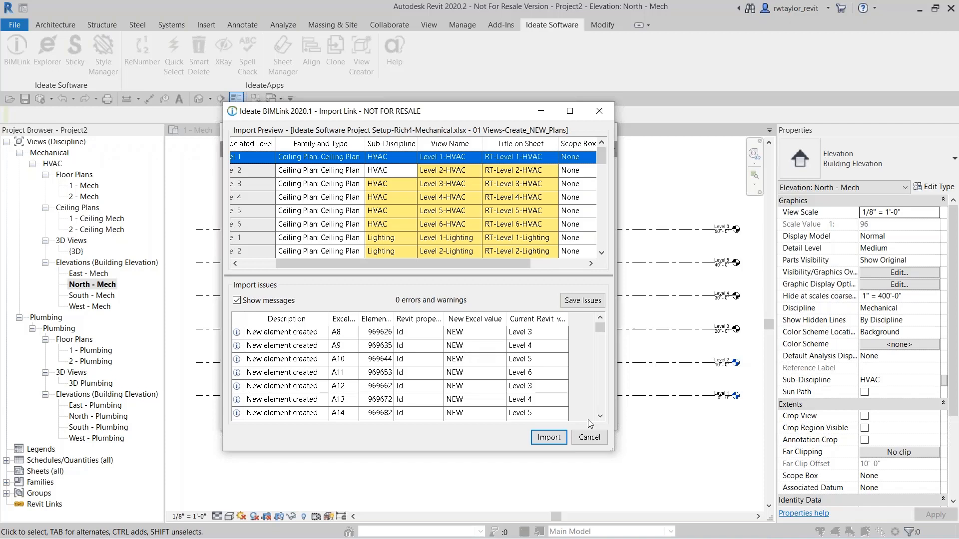
click(549, 438)
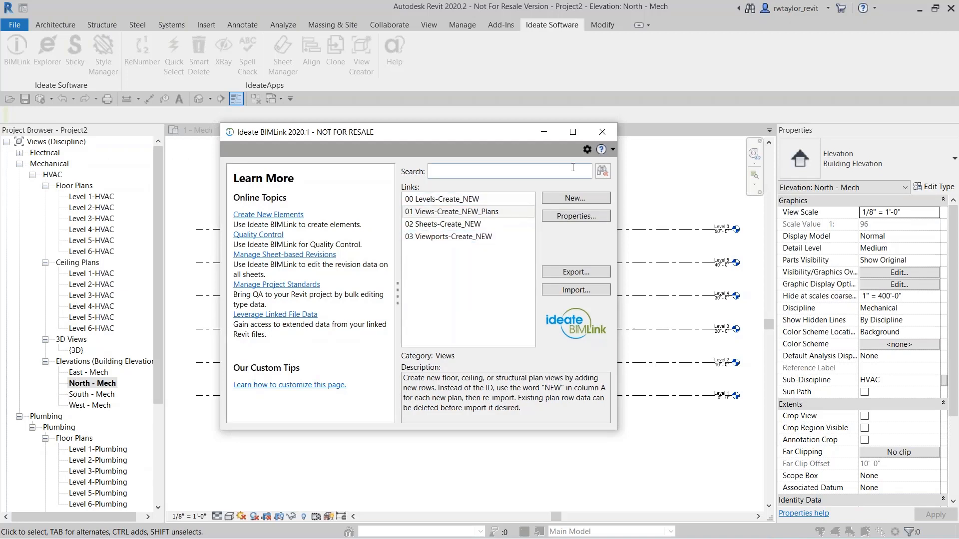
Select the 02 Sheets-Create_NEW link in BIMLink and review the rows of the matching worksheet in Excel
click(470, 229)
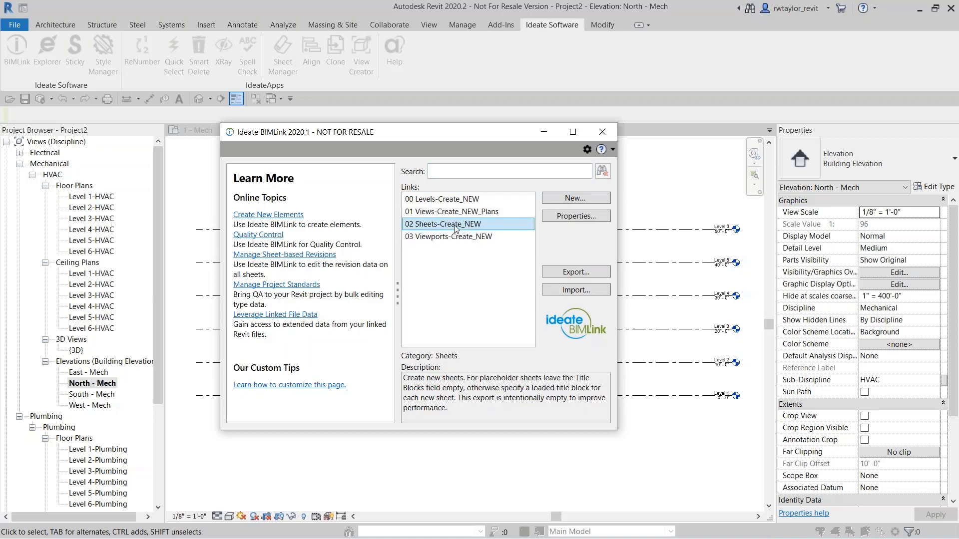
key(alt+Tab)
key(alt+Tab)
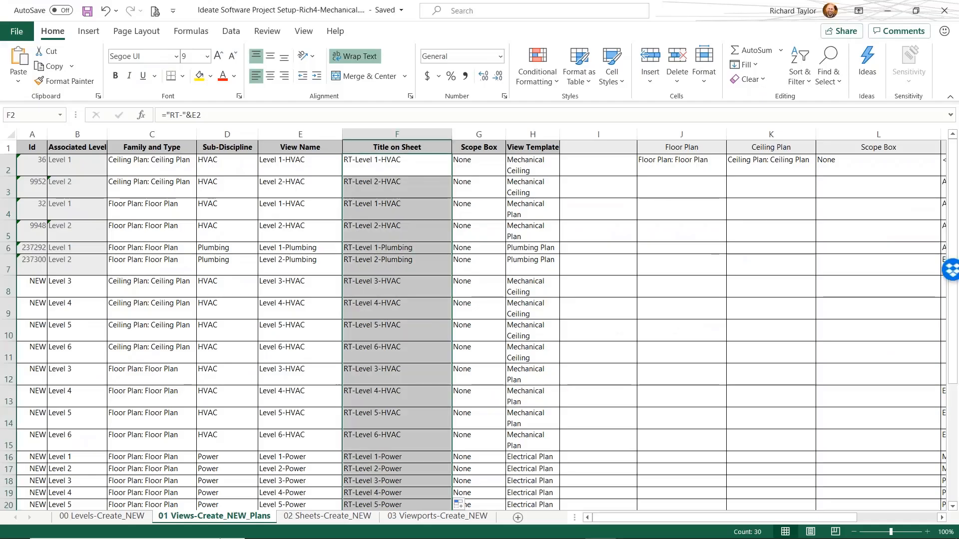
click(322, 516)
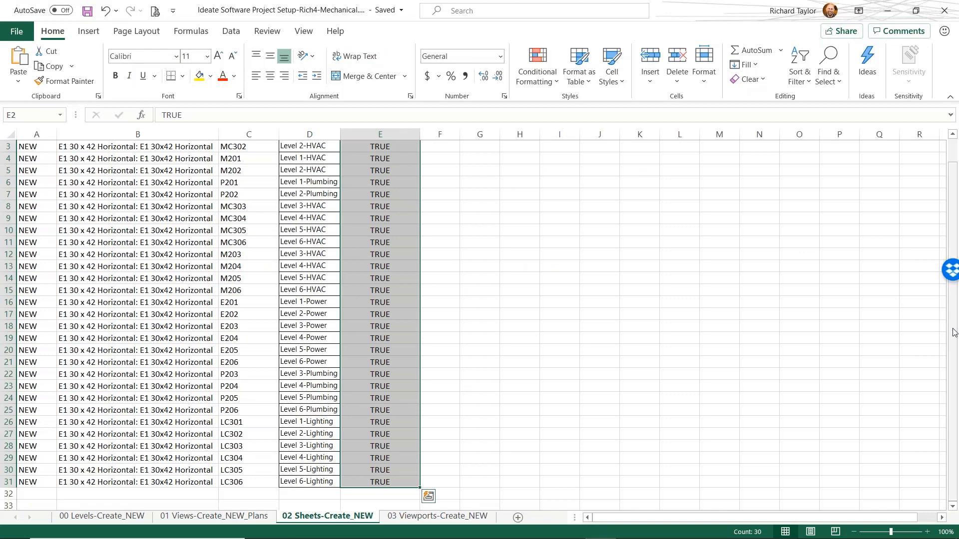
drag(953, 329, 953, 306)
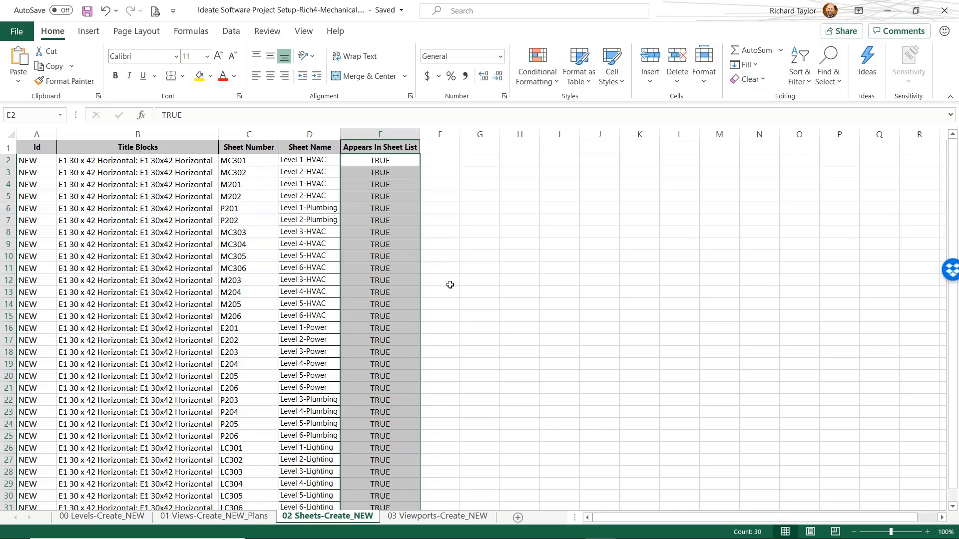
Back in Revit, import the 02 Sheets-Create_NEW worksheet from Ideate Software Project Setup-Rich4-Mechanical.xlsx into the matching link
key(alt+Tab)
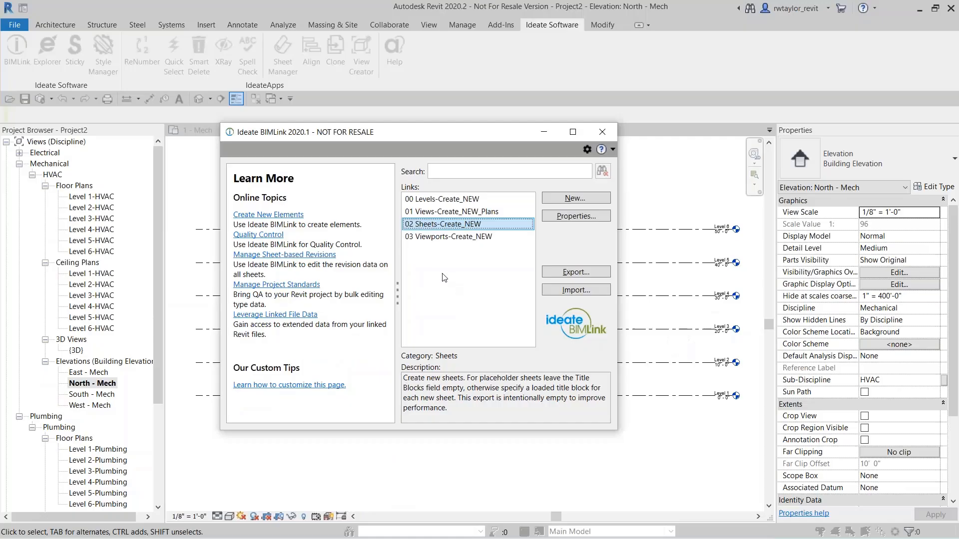
click(561, 292)
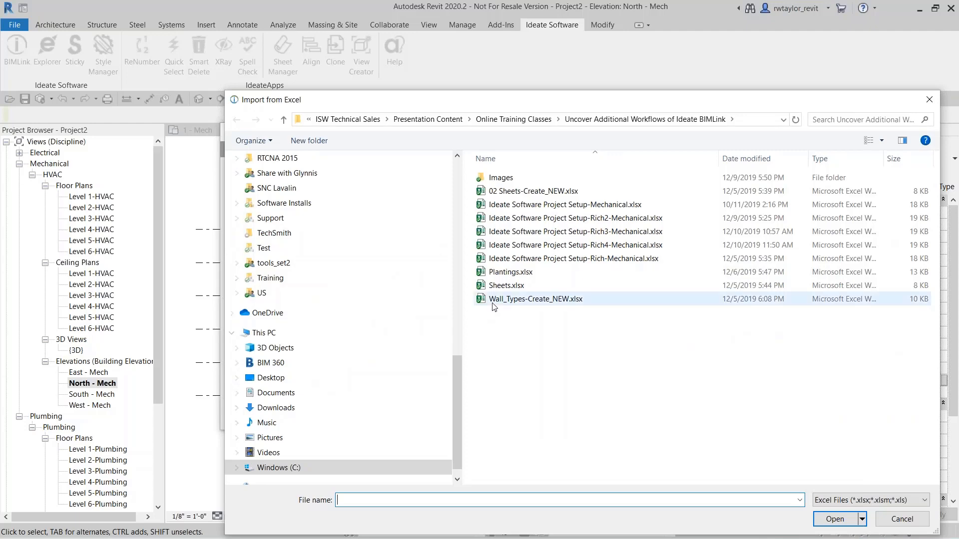
click(550, 246)
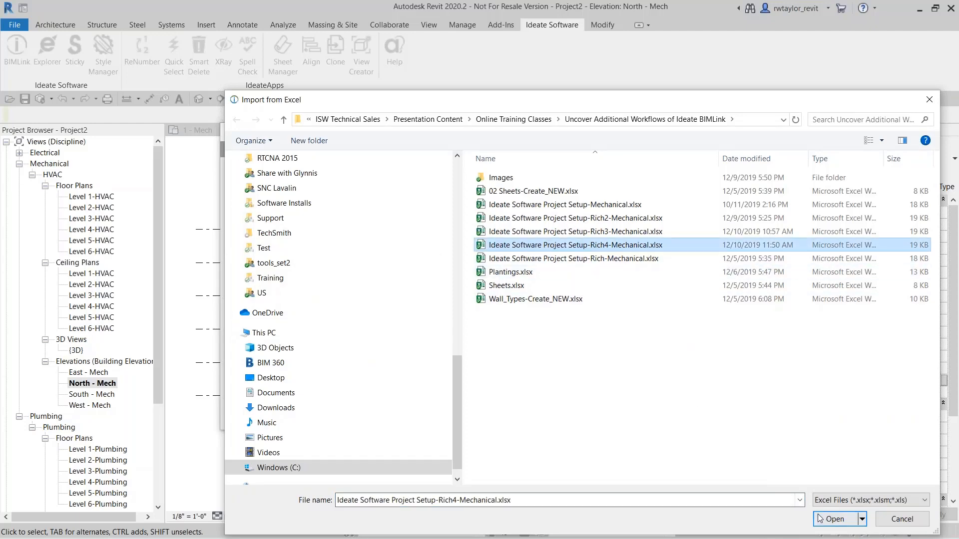
click(833, 519)
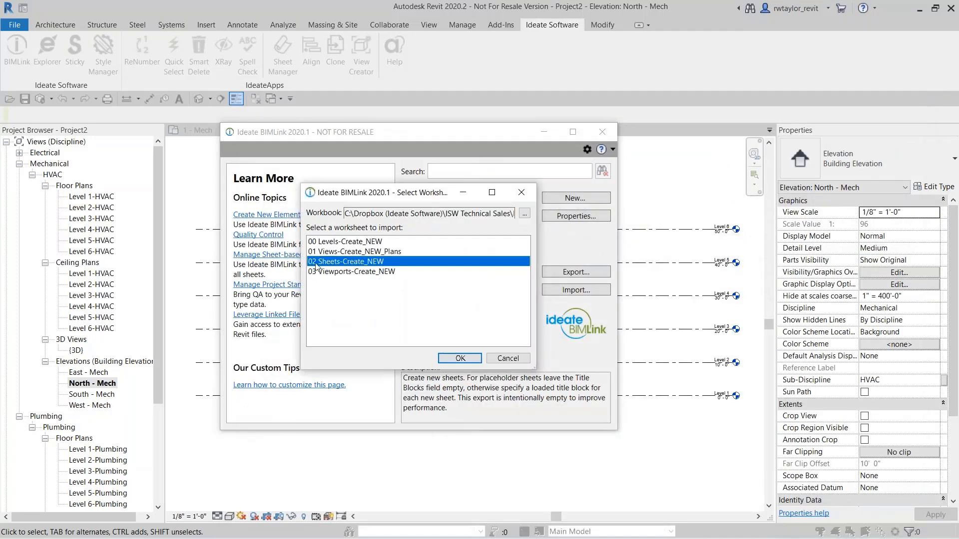
click(460, 357)
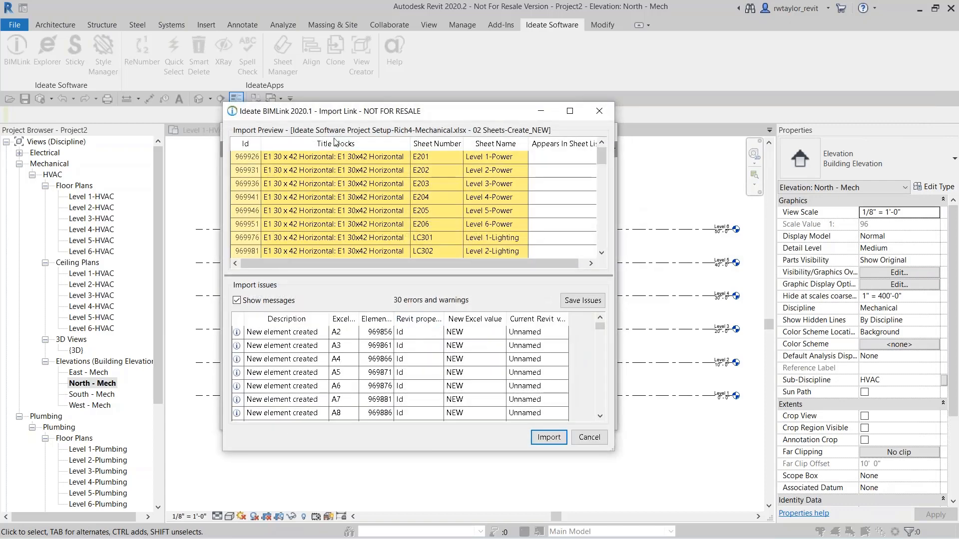
click(548, 437)
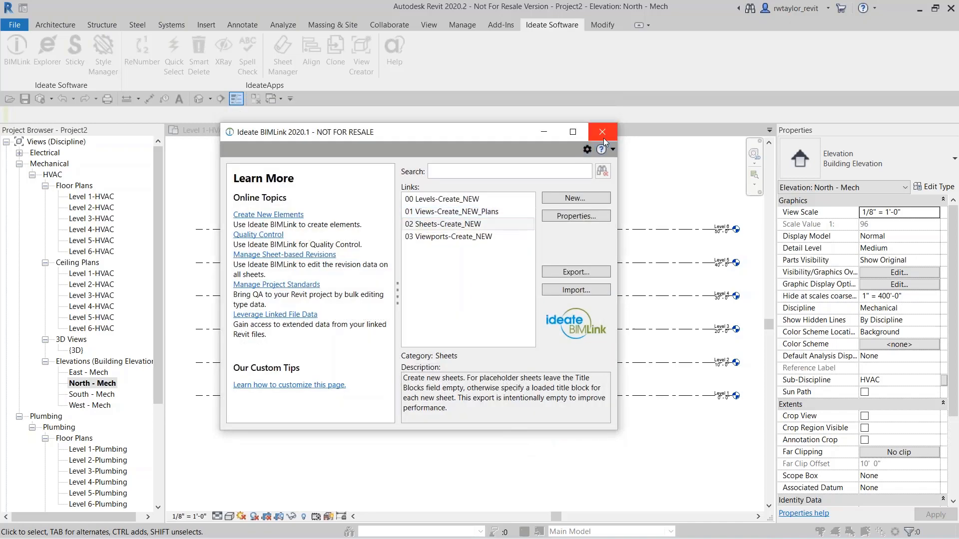
Close BIMLink, expand Sheets (all) in the Project Browser, and review the created sheets and plan views
click(603, 133)
drag(157, 275, 157, 374)
click(7, 471)
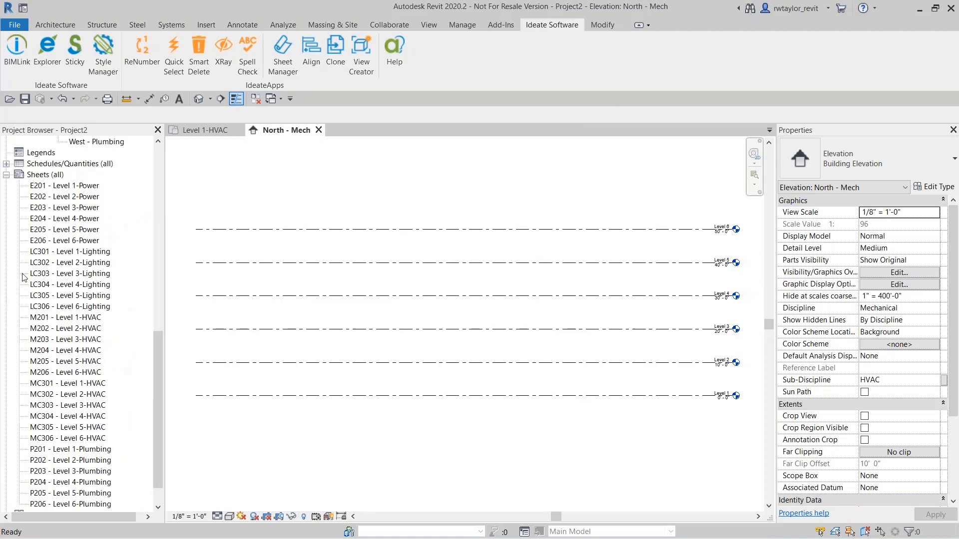
drag(158, 422, 156, 456)
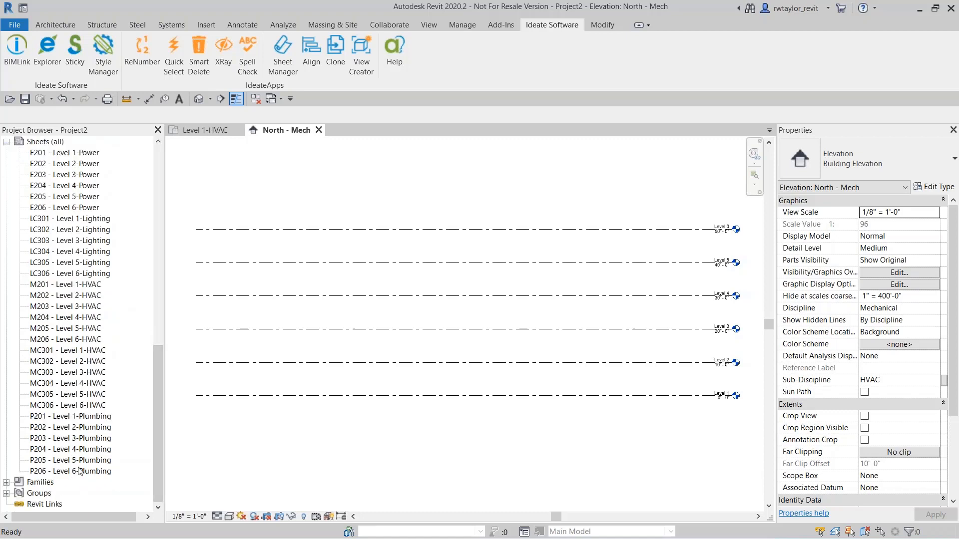
drag(159, 444, 186, 230)
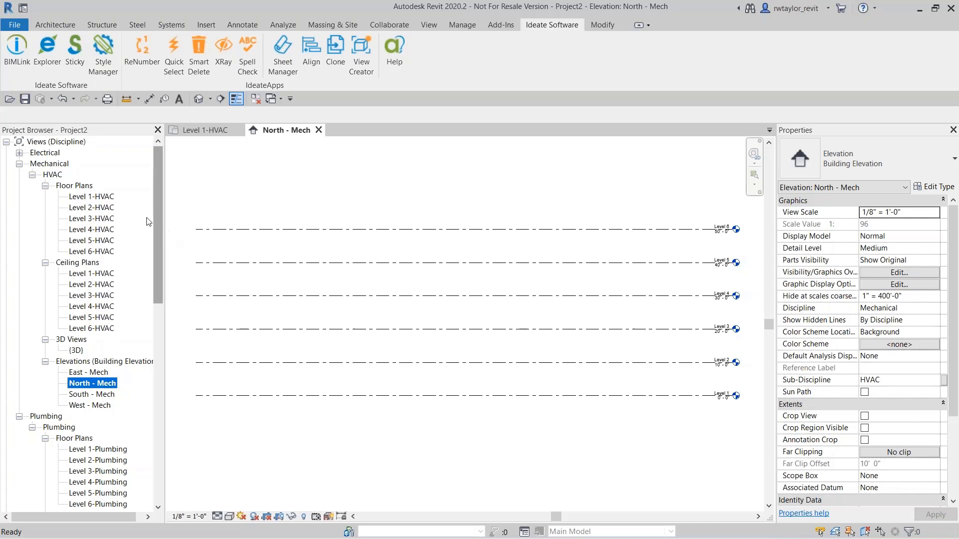
On the Level 1-HVAC floor plan, draw a rectangle of walls about 136' by 100' between the elevation markers, with top constraint Up to level: Level 6
double_click(98, 200)
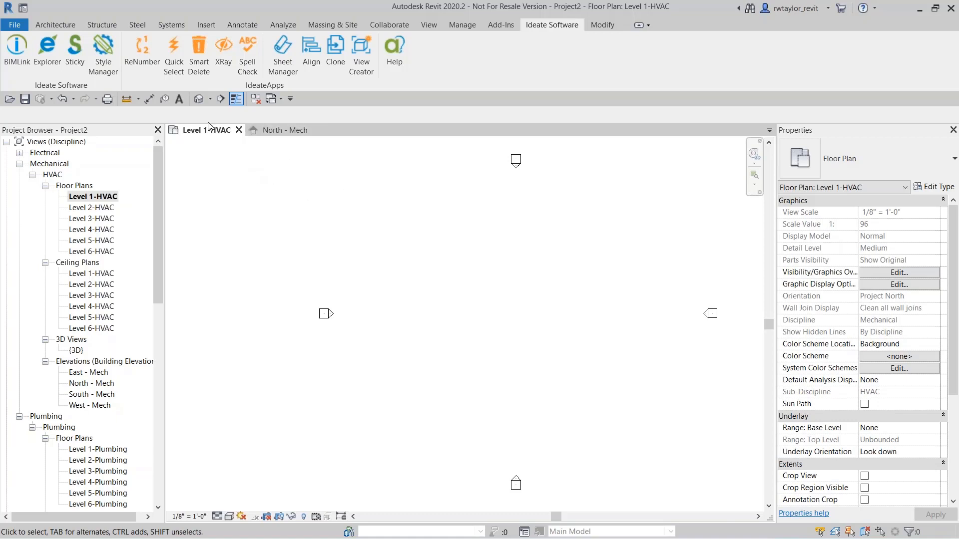
click(65, 26)
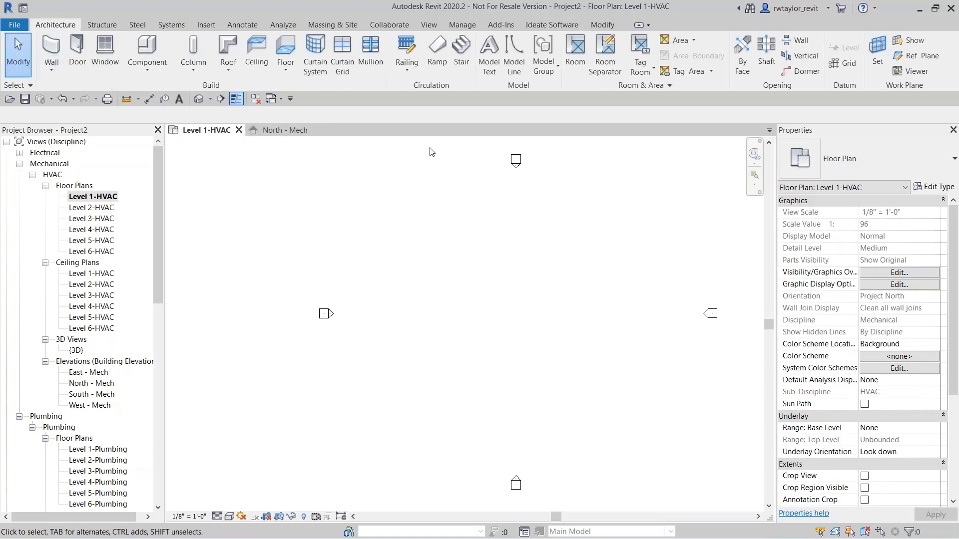
click(52, 67)
click(56, 96)
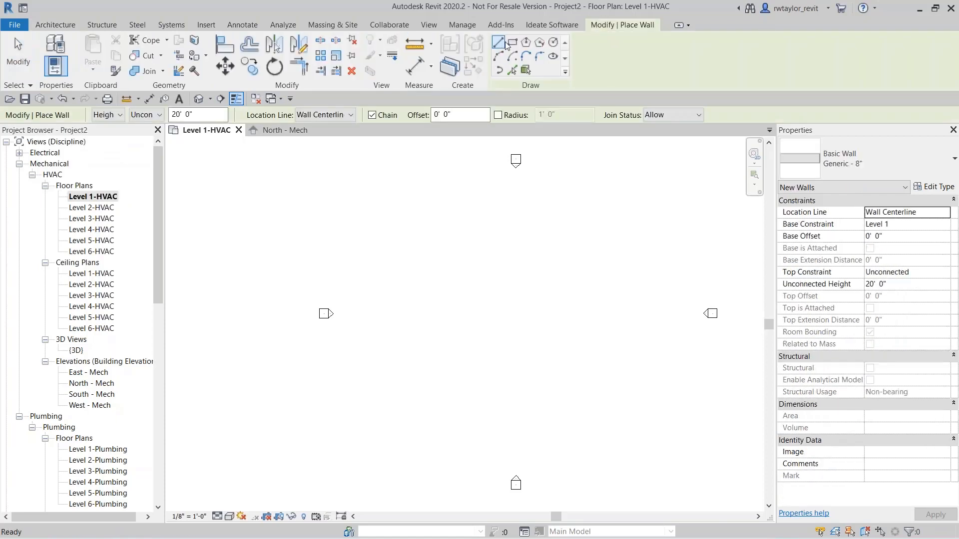
click(511, 42)
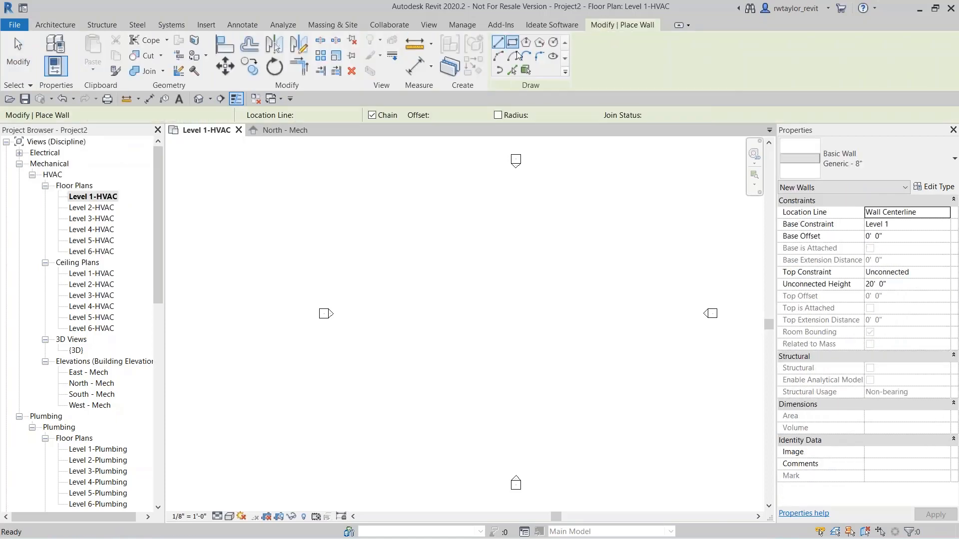
click(940, 275)
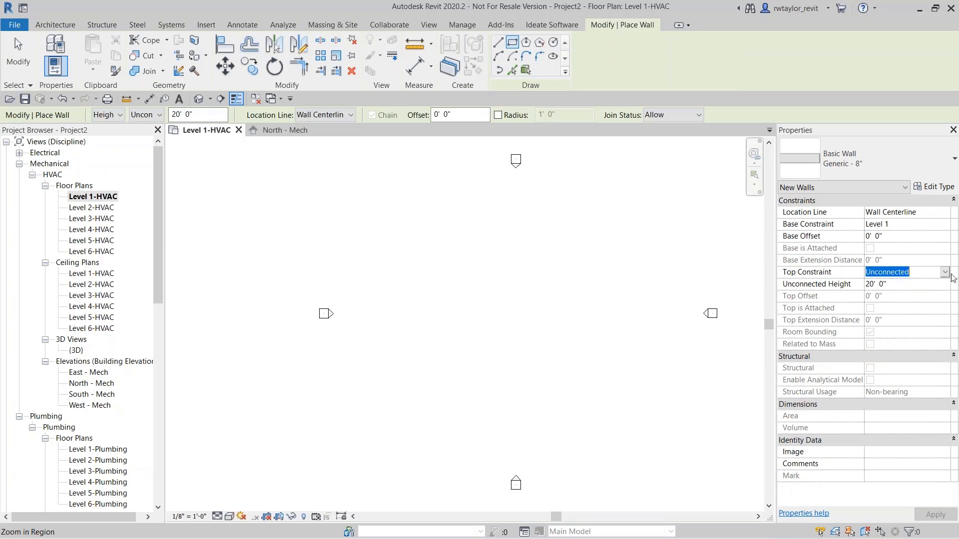
click(946, 272)
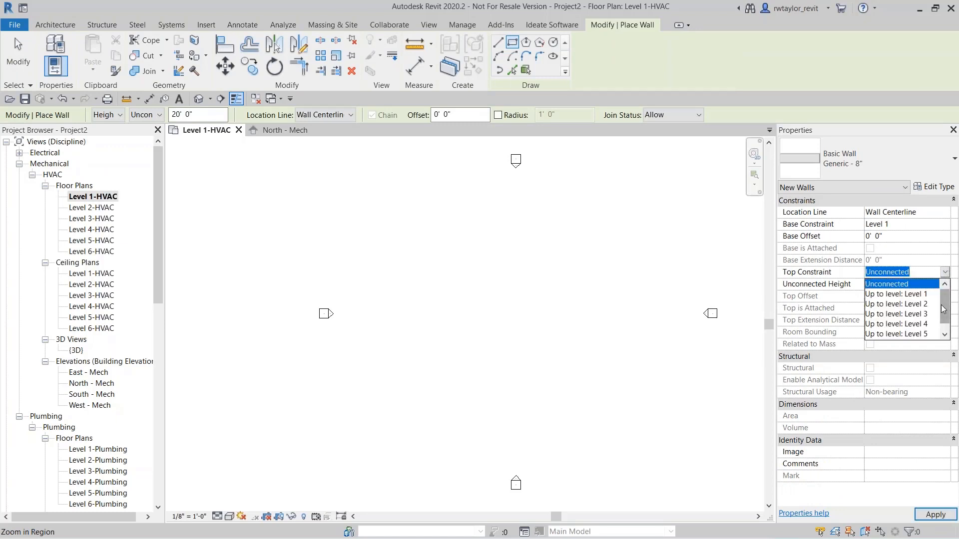
drag(945, 307, 945, 332)
click(904, 334)
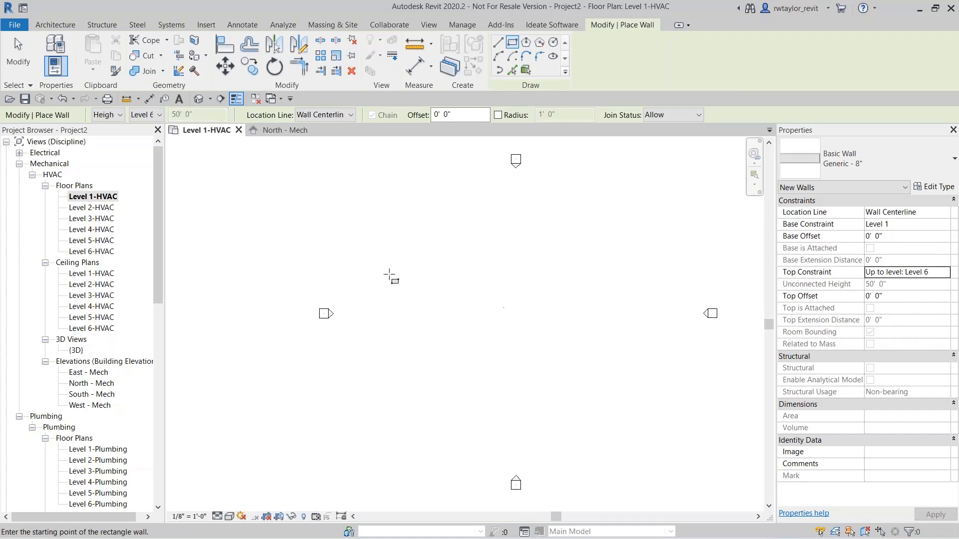
click(358, 211)
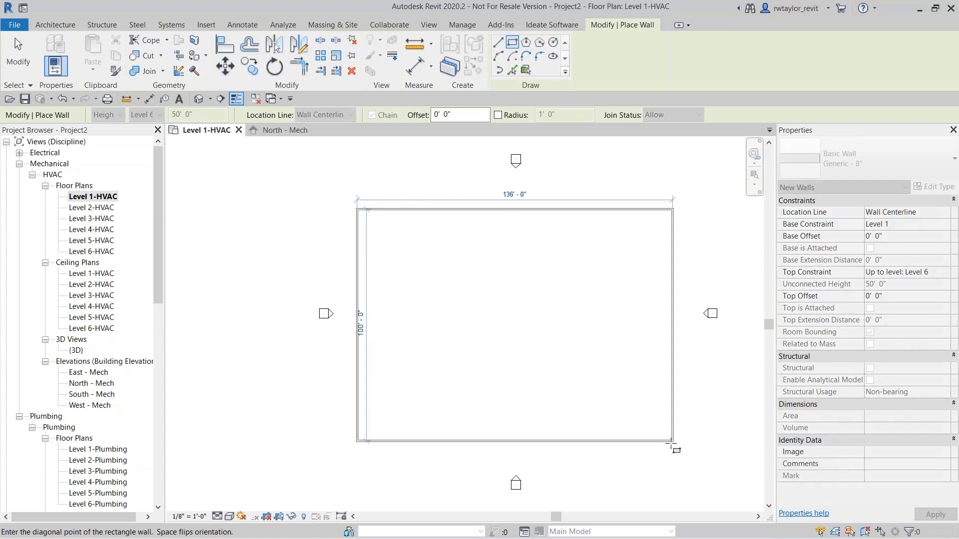
click(672, 441)
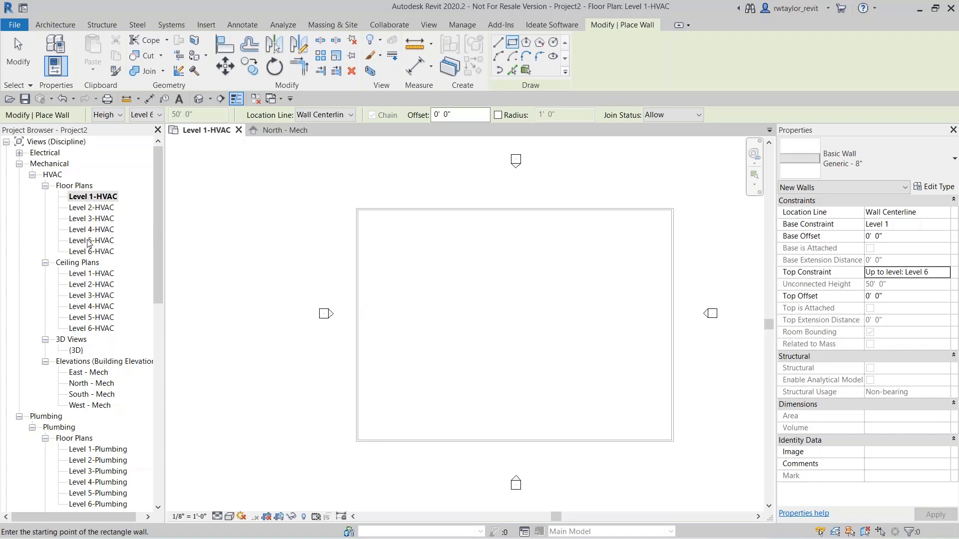
Open the Level 5-HVAC and Level 4-Plumbing floor plans to check the walls on those levels
double_click(88, 240)
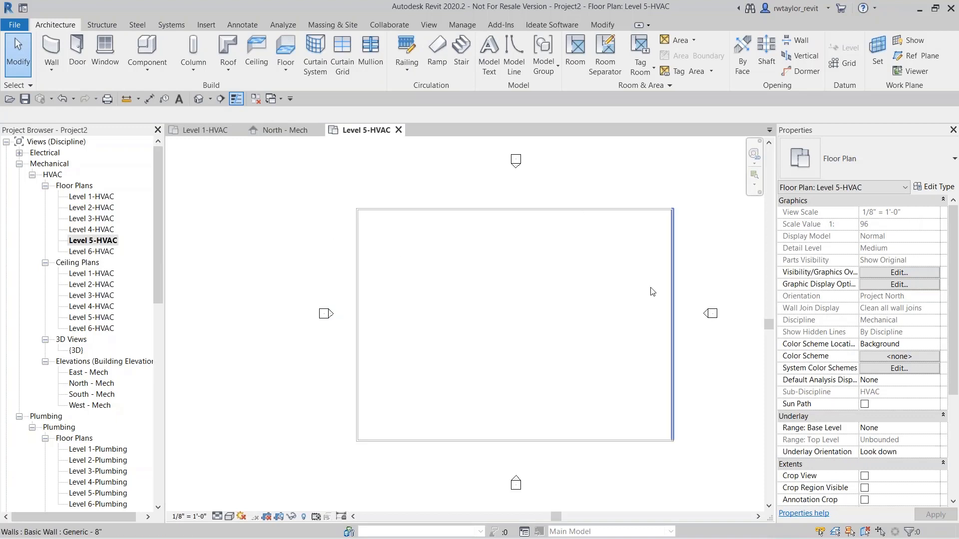
scroll(153, 291, down, 4)
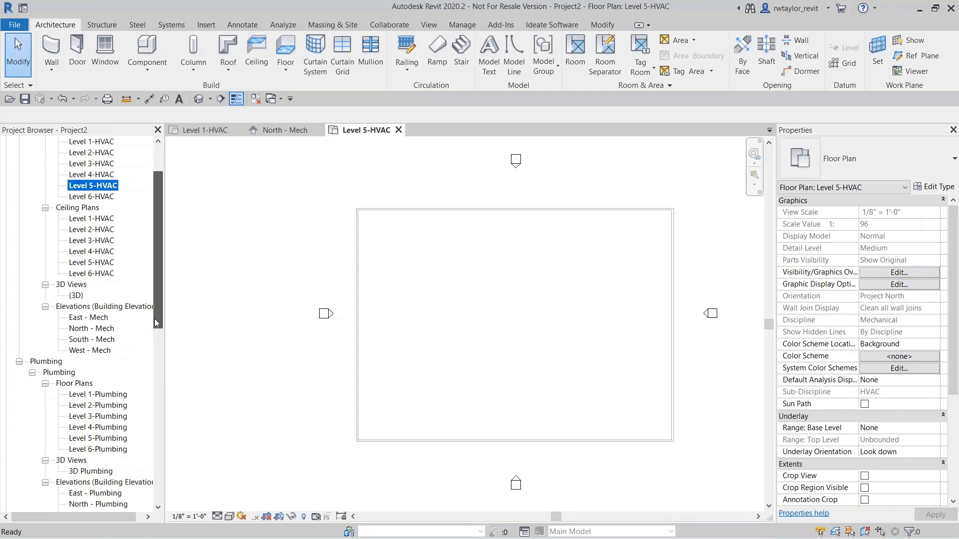
double_click(100, 352)
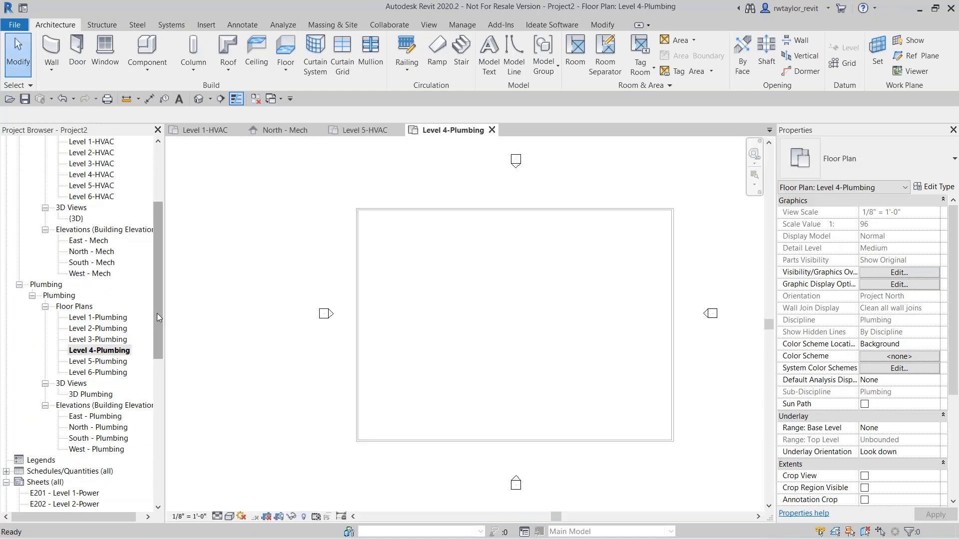
drag(157, 313, 175, 233)
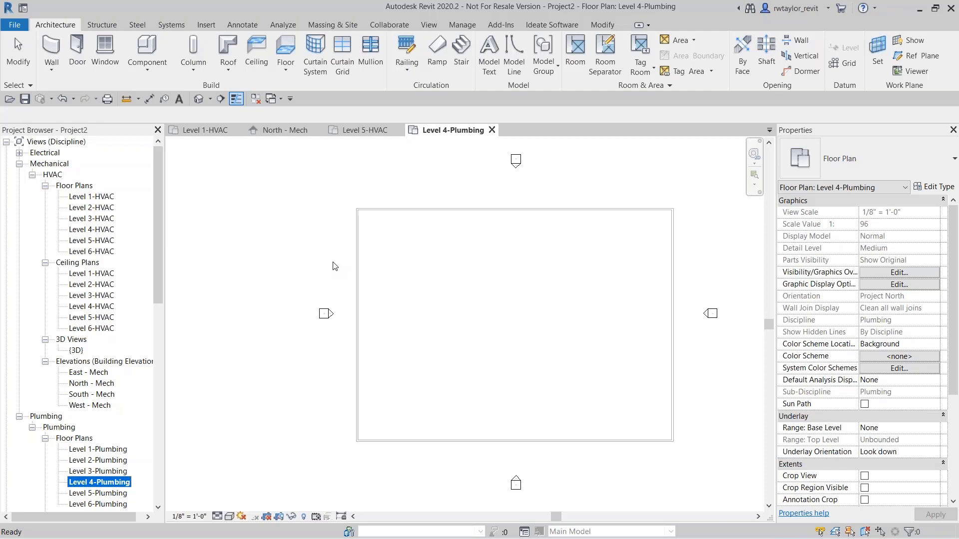
Switch to Excel, review the 03 Viewports-Create_NEW worksheet, and return to Revit
key(alt+Tab)
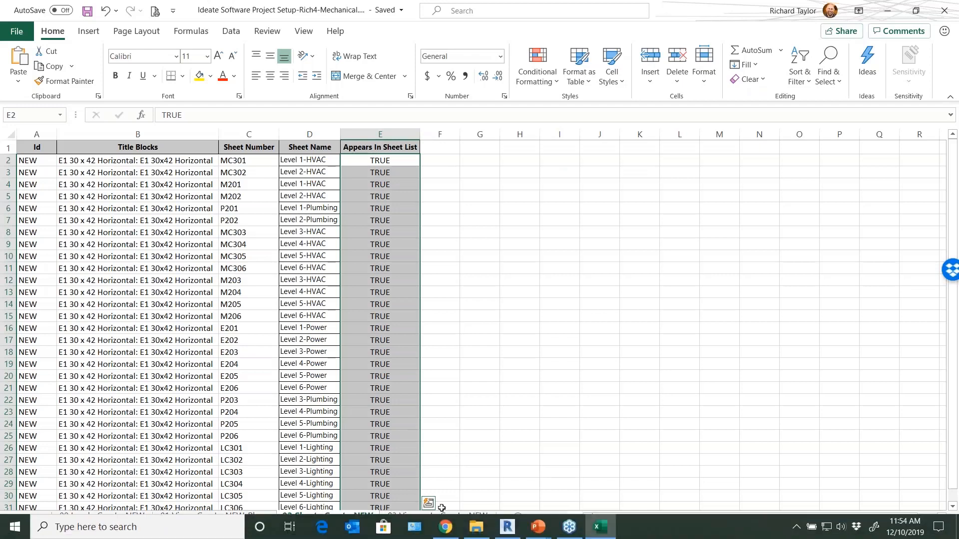
click(448, 517)
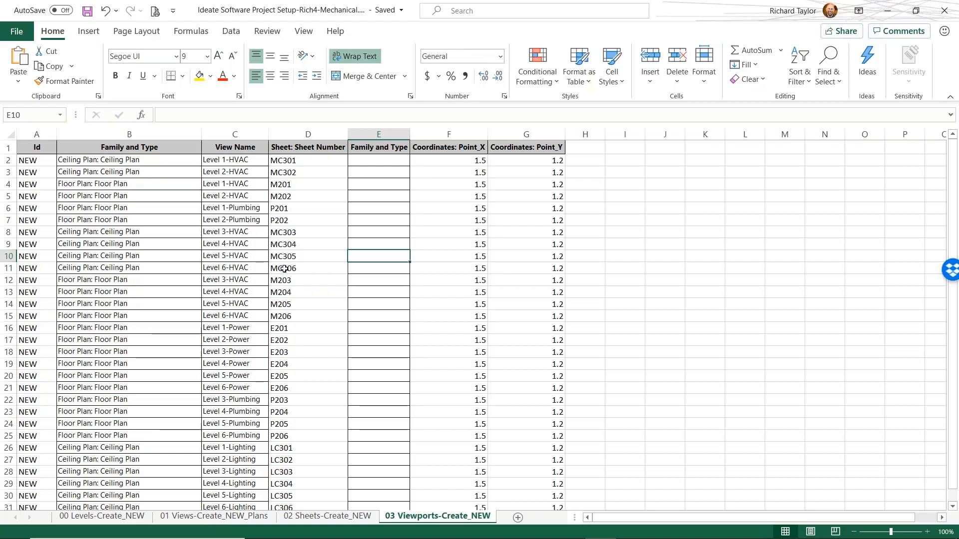
key(alt+Tab)
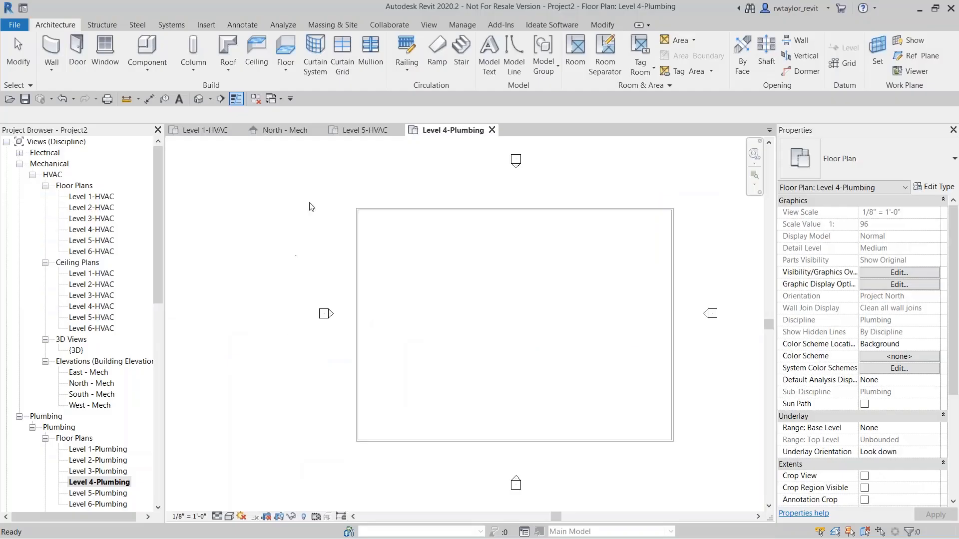
Open BIMLink, select the 03 Viewports-Create_NEW link, and review and accept its linked properties
click(552, 24)
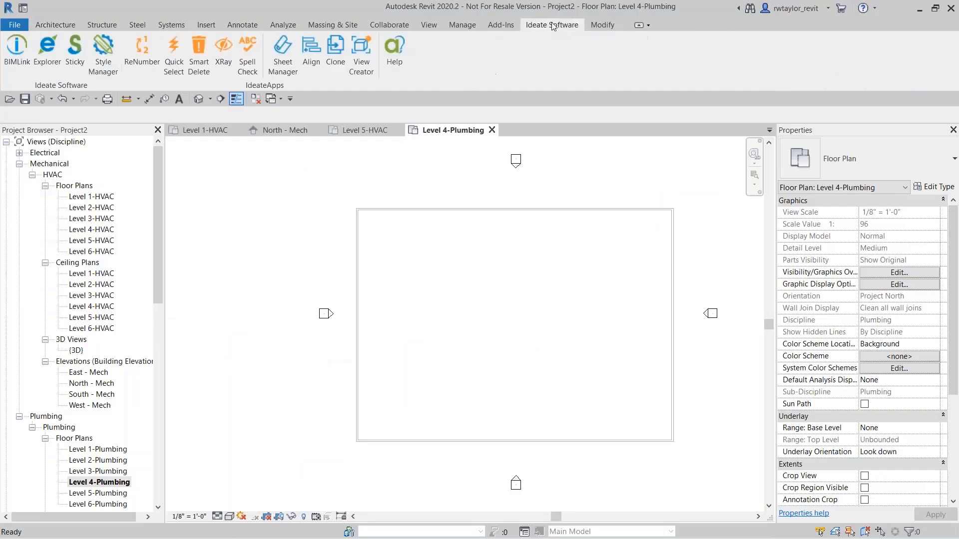
click(16, 49)
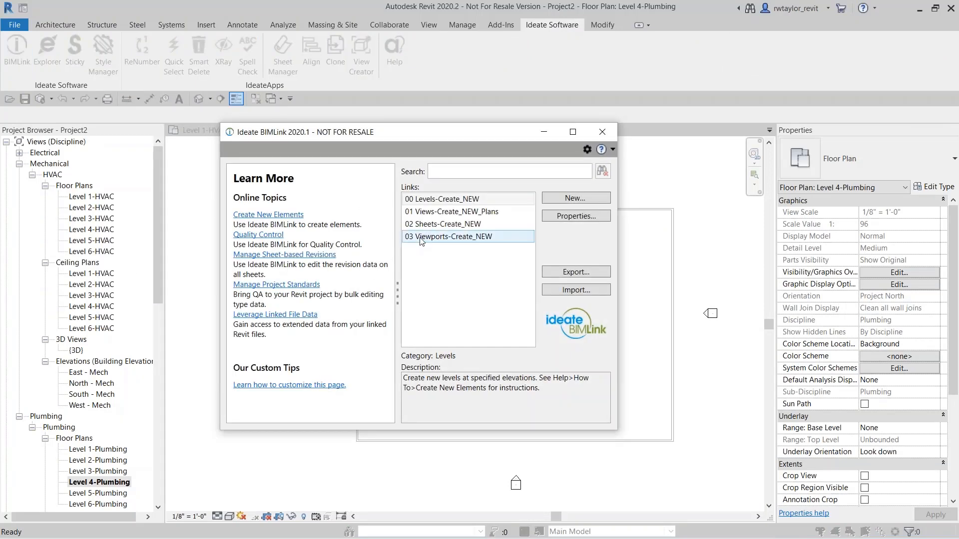
click(423, 237)
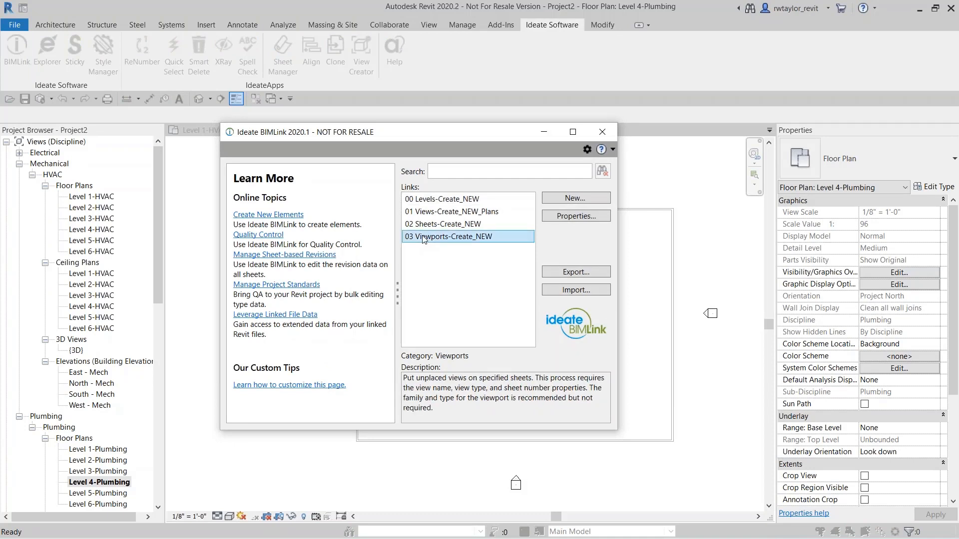
click(555, 218)
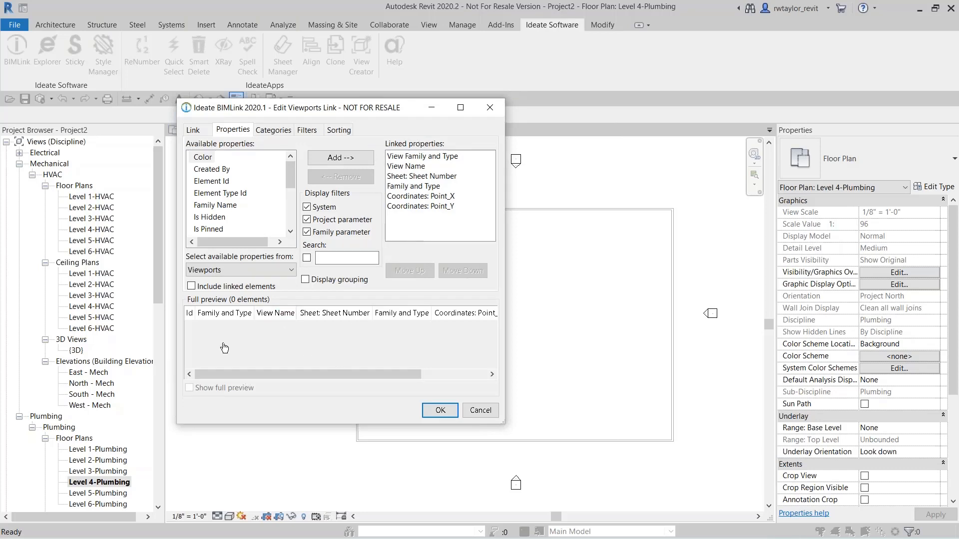
click(429, 410)
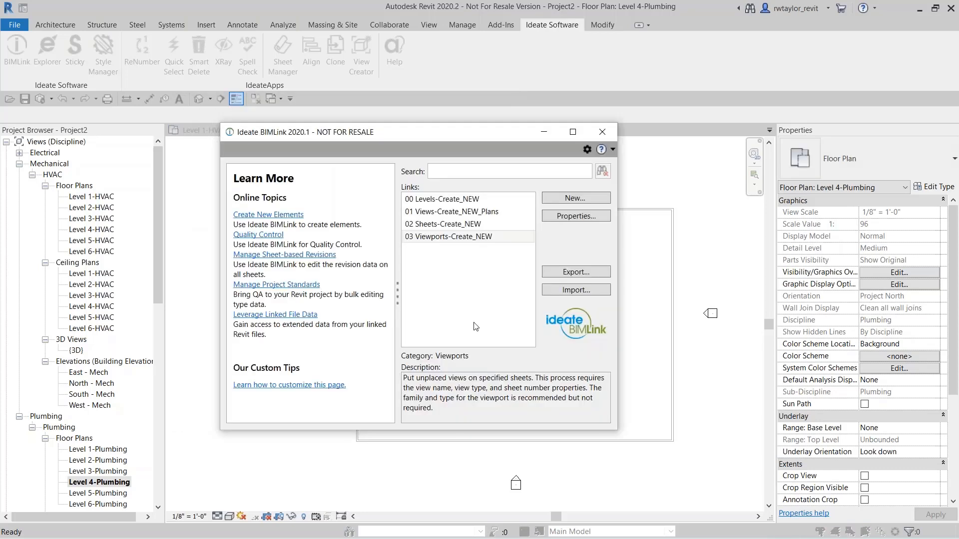
Import the 03 Viewports-Create_NEW worksheet from Ideate Software Project Setup-Rich4-Mechanical.xlsx into the selected link, reviewing the coordinate columns in the preview
click(572, 292)
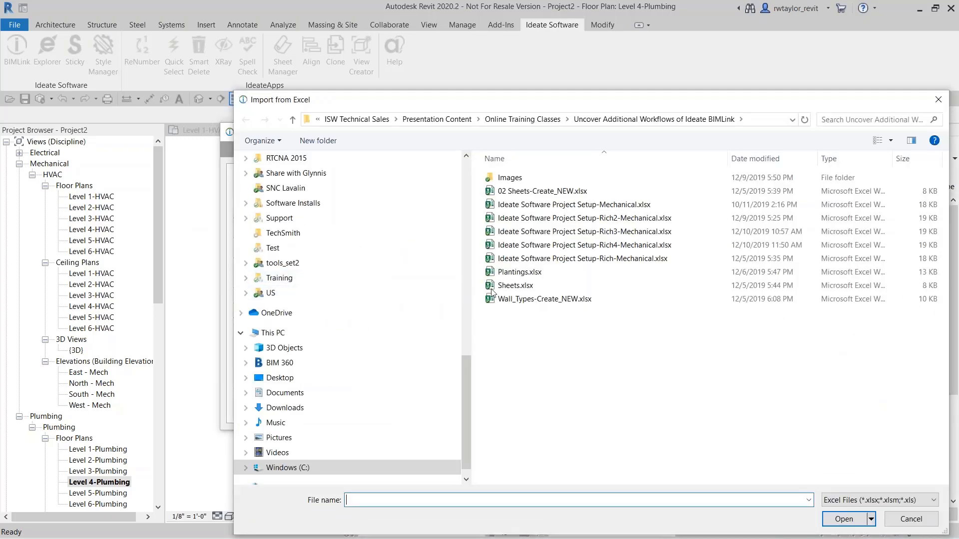
click(554, 249)
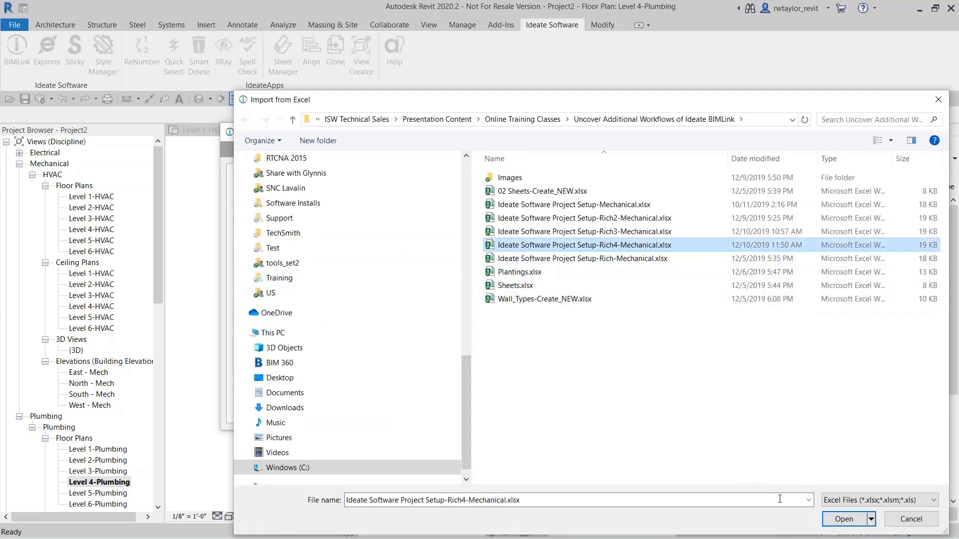
click(844, 519)
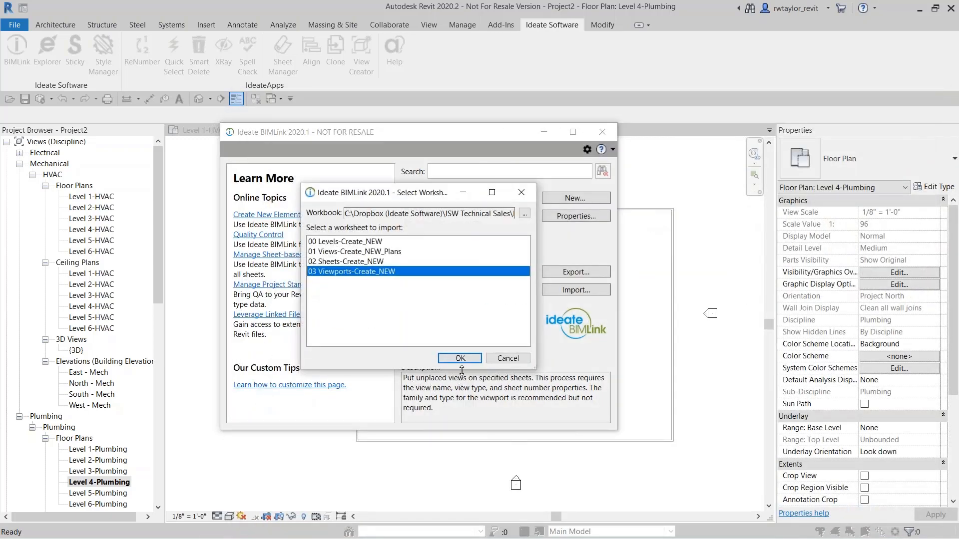
click(466, 358)
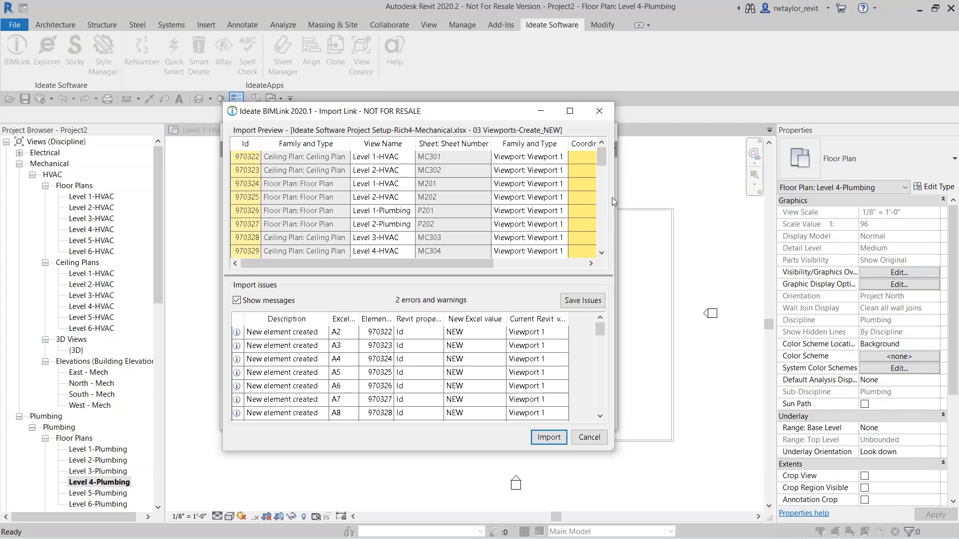
drag(614, 196, 746, 203)
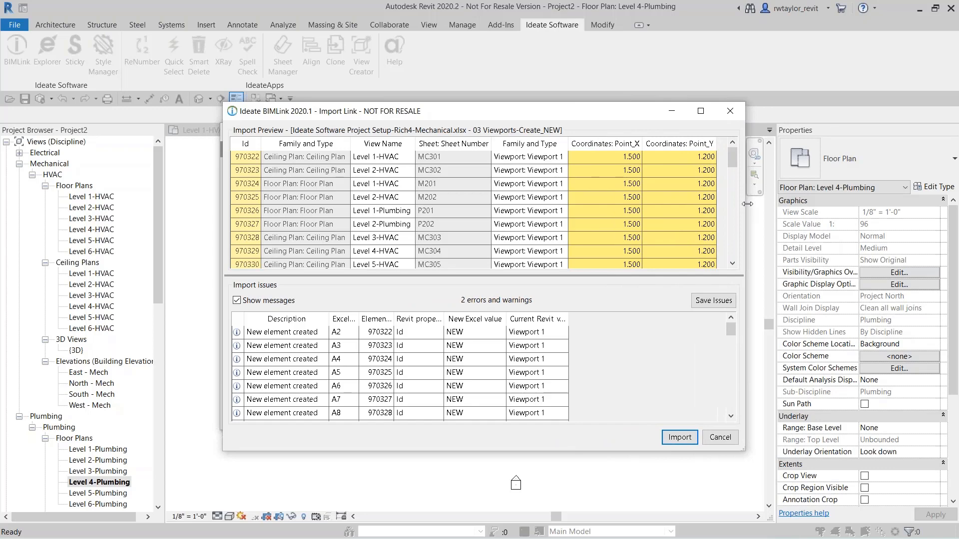
click(681, 437)
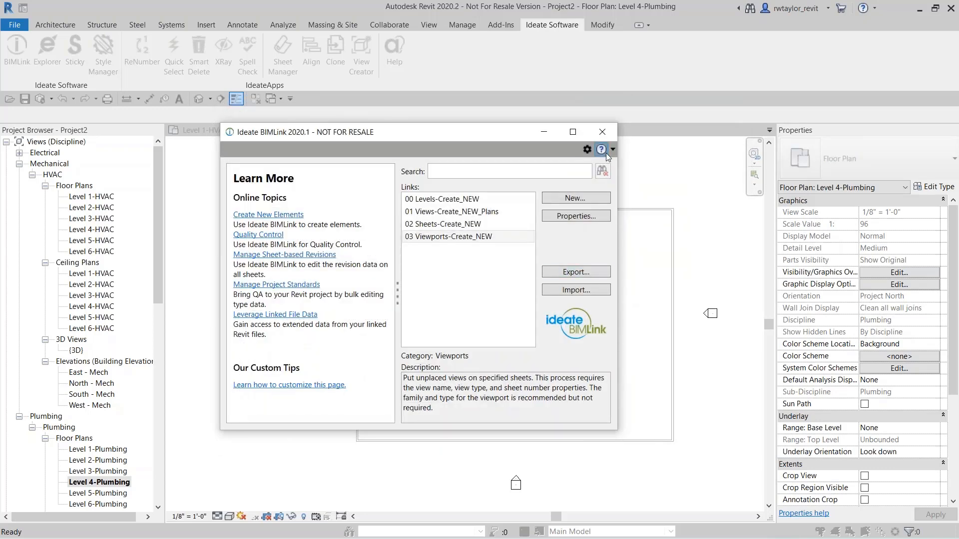
Close BIMLink, collapse the Mechanical and Plumbing views in the Project Browser, and expand sheet M203 - Level 3-HVAC to check its placed view
click(602, 133)
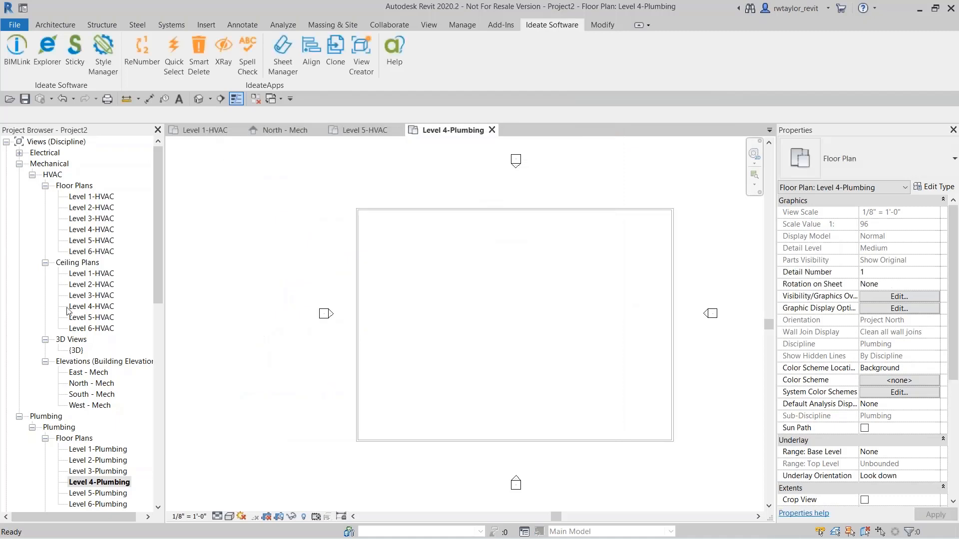
click(20, 164)
click(20, 175)
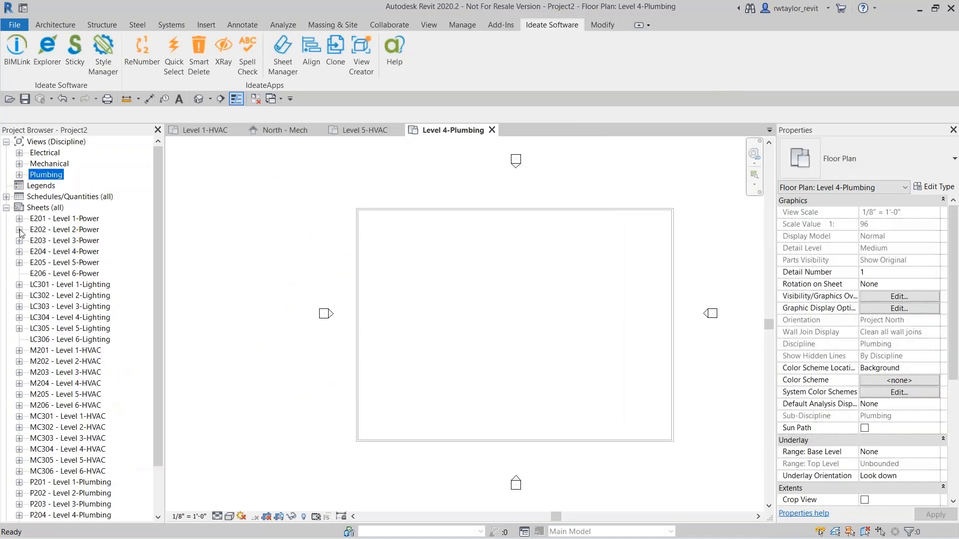
click(20, 373)
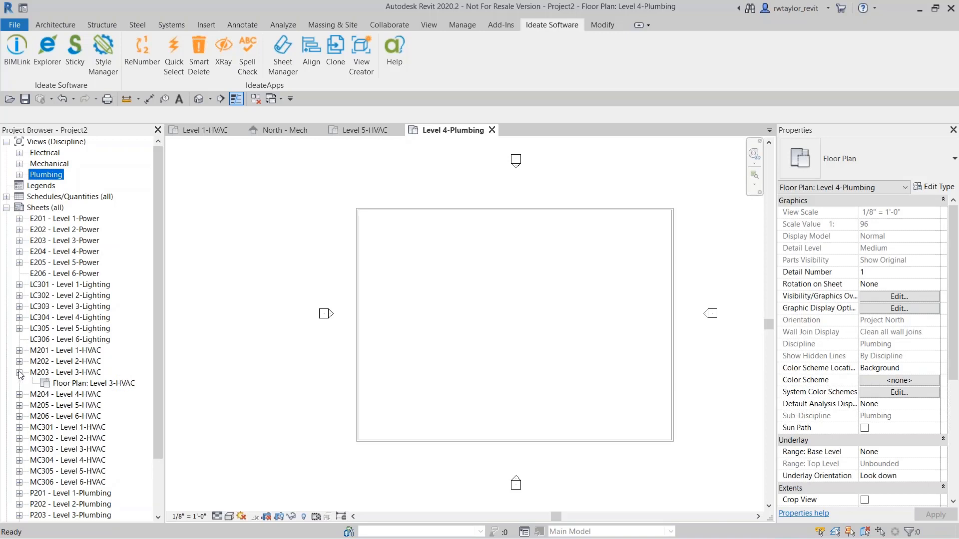
Open sheet M203 - Level 3-HVAC and examine the placed viewport and its view title up close
double_click(83, 373)
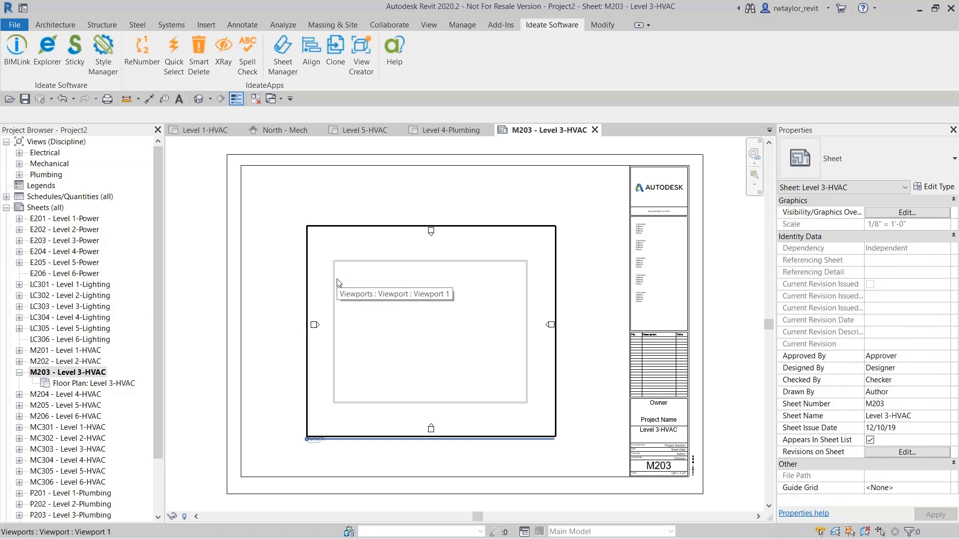
scroll(325, 427, up, 8)
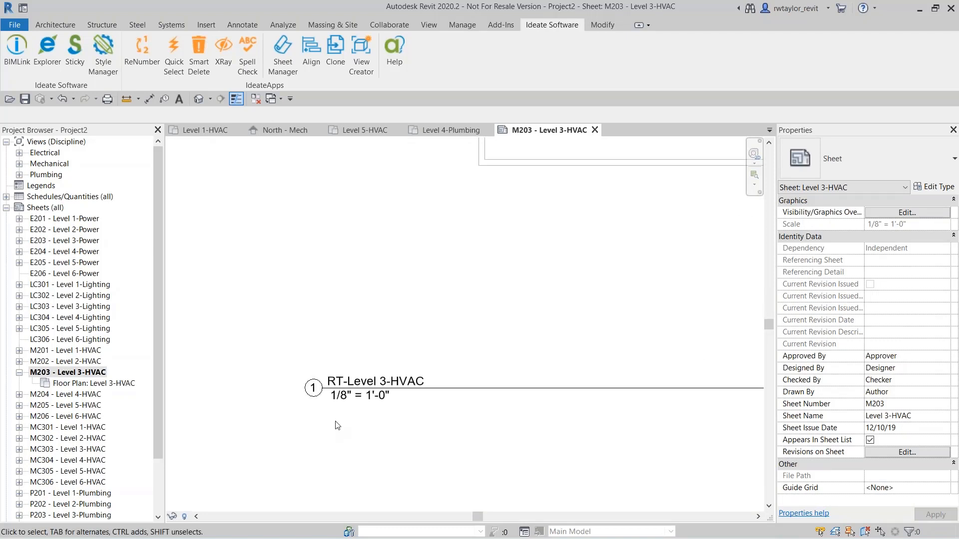
scroll(336, 425, up, 2)
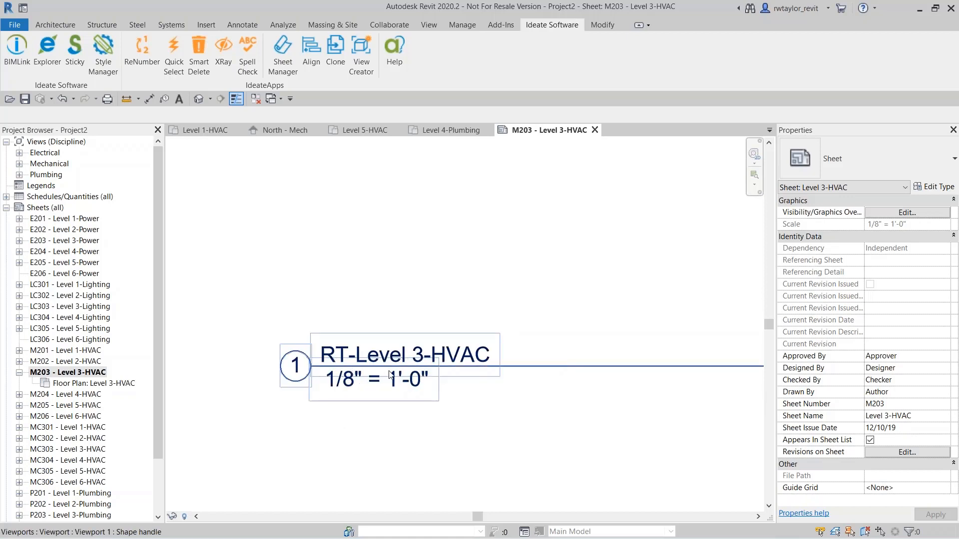
scroll(434, 400, down, 4)
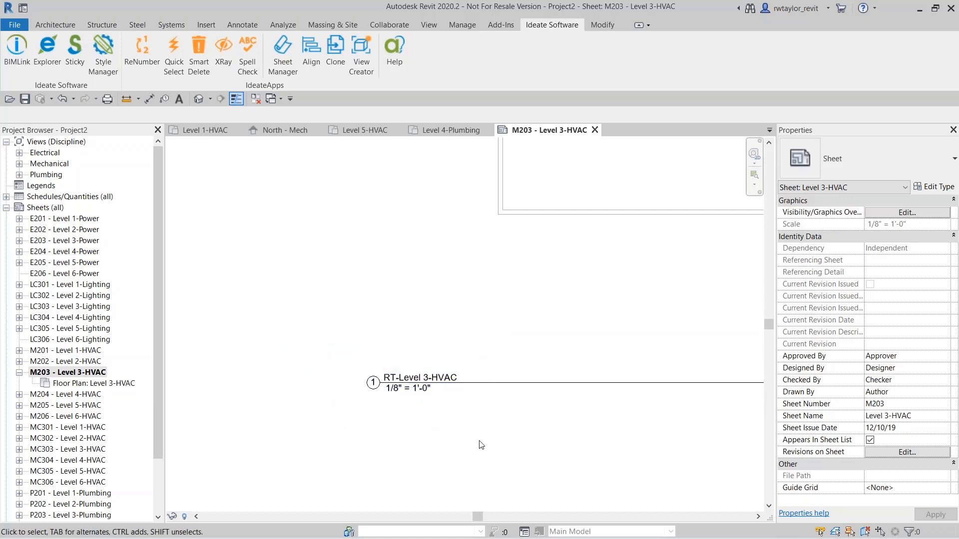
scroll(450, 424, down, 5)
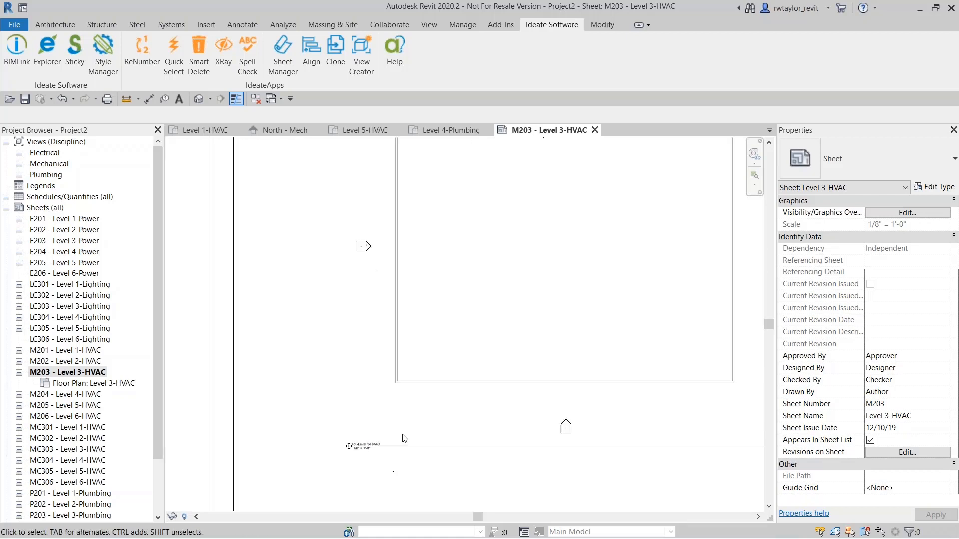
Open BIMLink, show the properties of the 03 Viewports-Create_NEW link, and enlarge the Edit Viewports Link dialog
scroll(345, 342, down, 1)
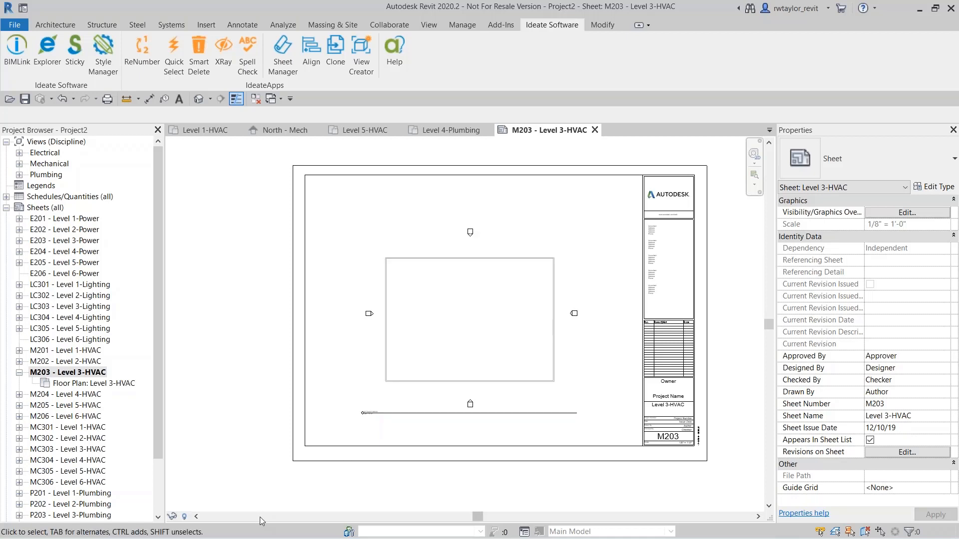
scroll(270, 505, up, 5)
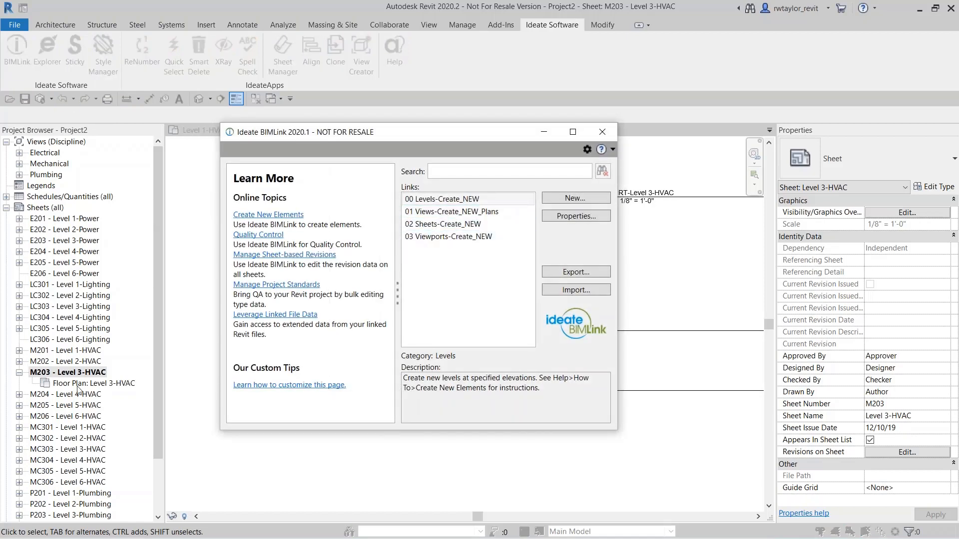
click(450, 237)
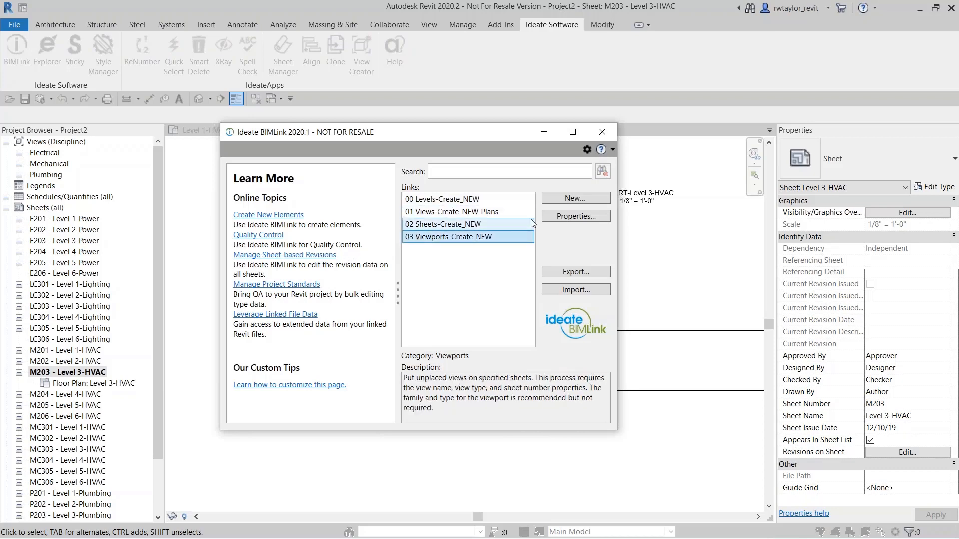
click(561, 216)
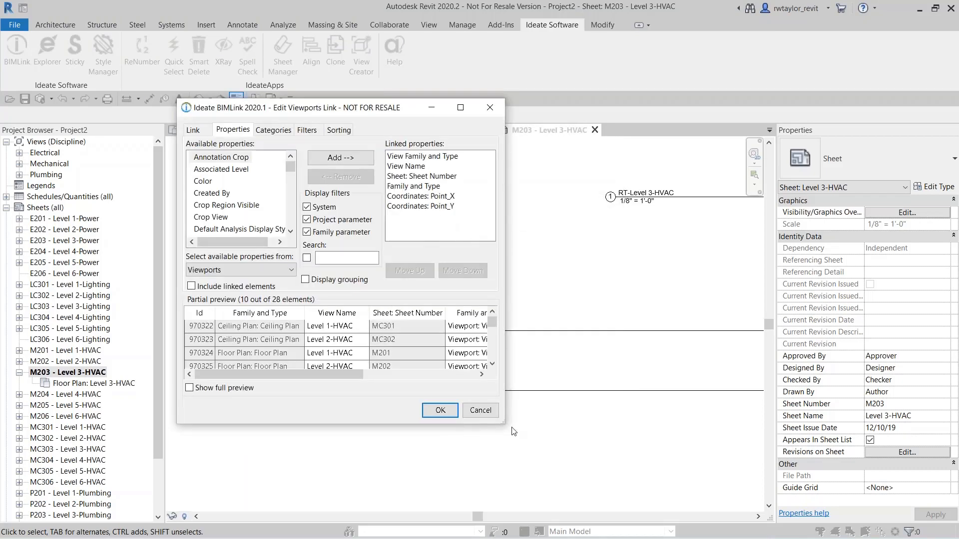
drag(504, 423, 596, 466)
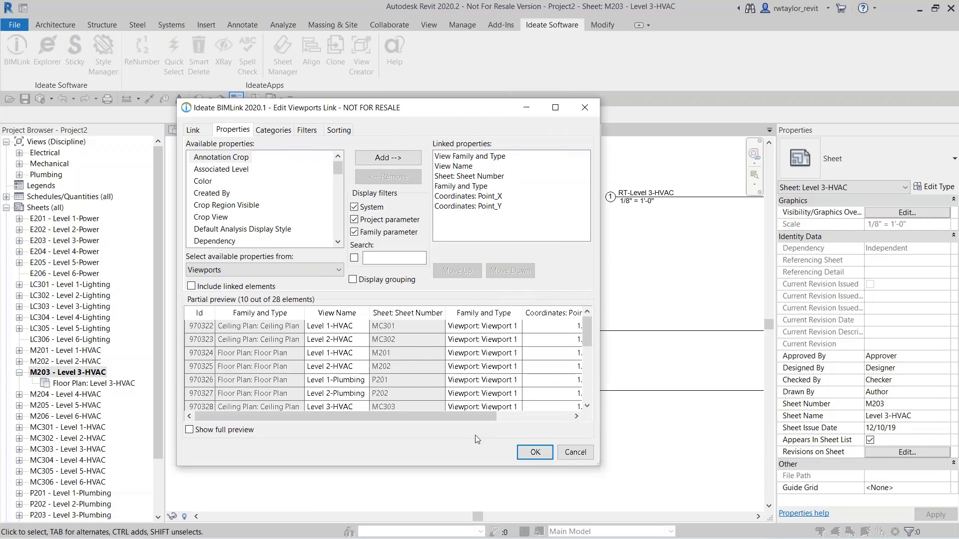
Set Coordinates: Point_X to 1 for the Level 3-HVAC ceiling plan viewport on sheet MC303 in the link preview
click(587, 407)
click(587, 407)
click(587, 407)
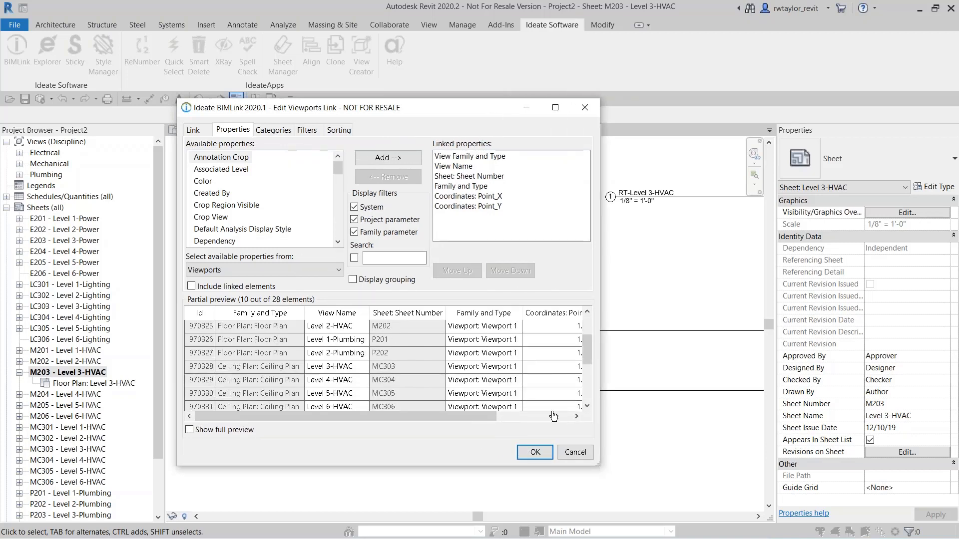
click(287, 369)
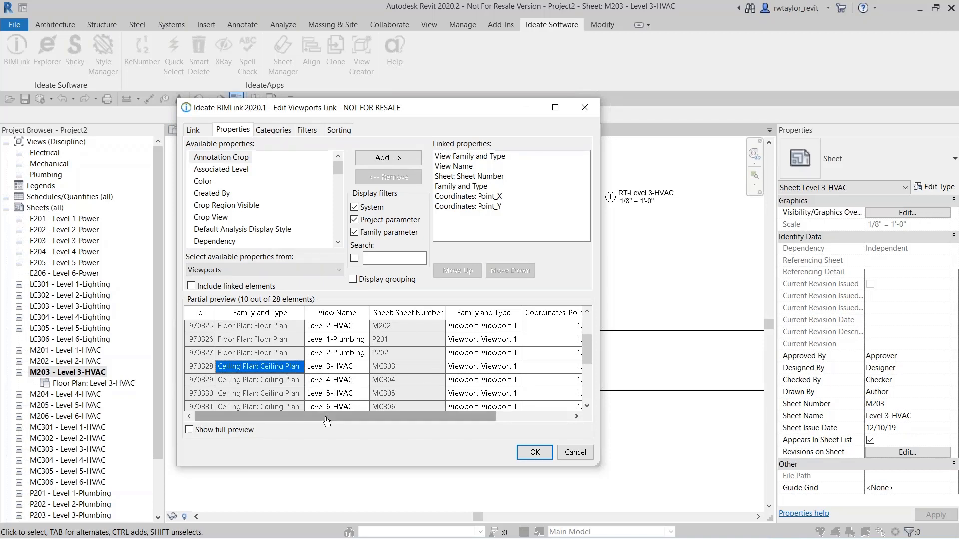
drag(327, 421, 467, 431)
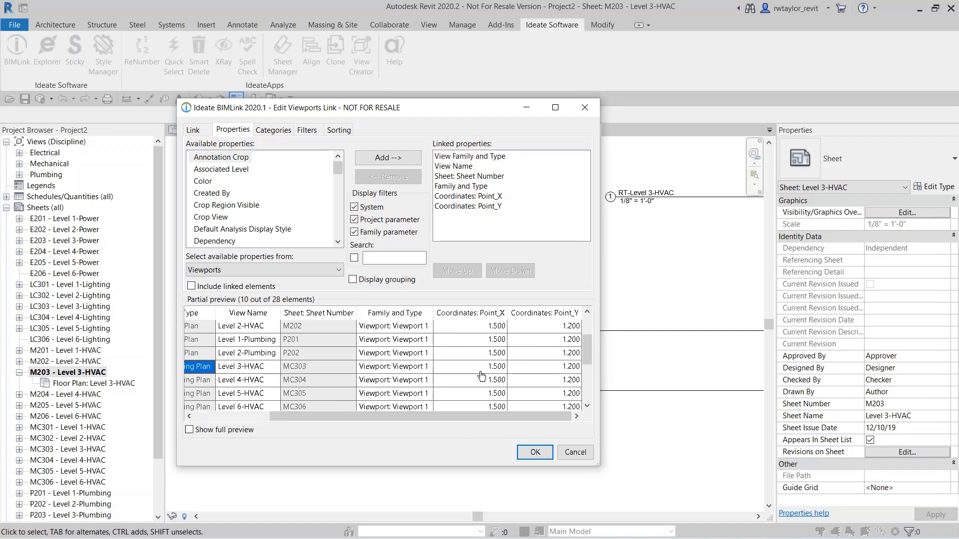
double_click(480, 369)
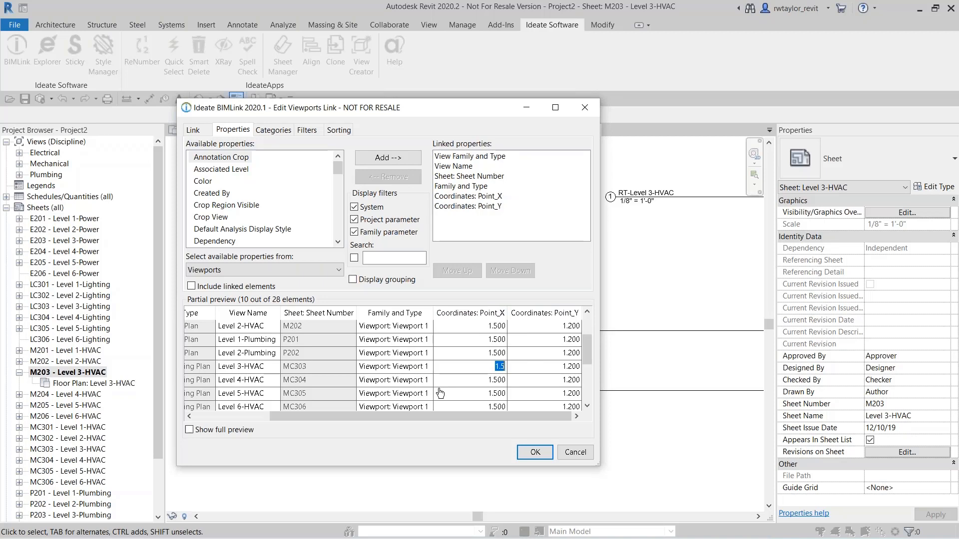
text(1)
key(Return)
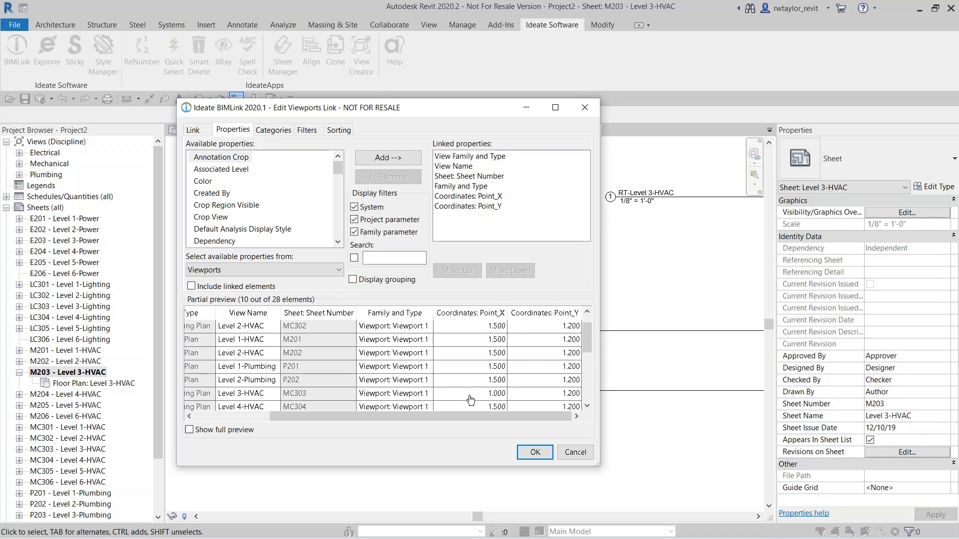
Show the full preview of the viewports link and review the Point_X and Point_Y coordinates of all viewports
scroll(585, 372, down, 2)
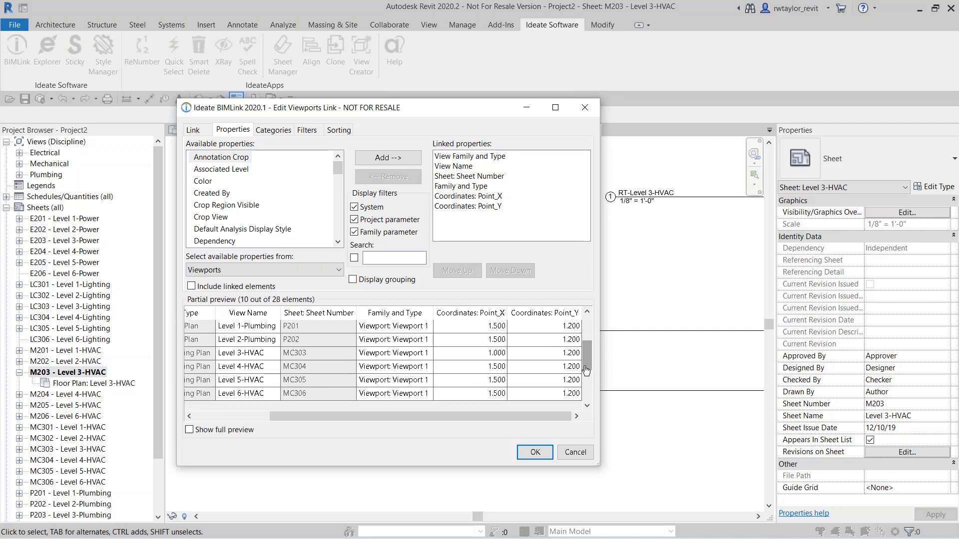
scroll(588, 330, up, 2)
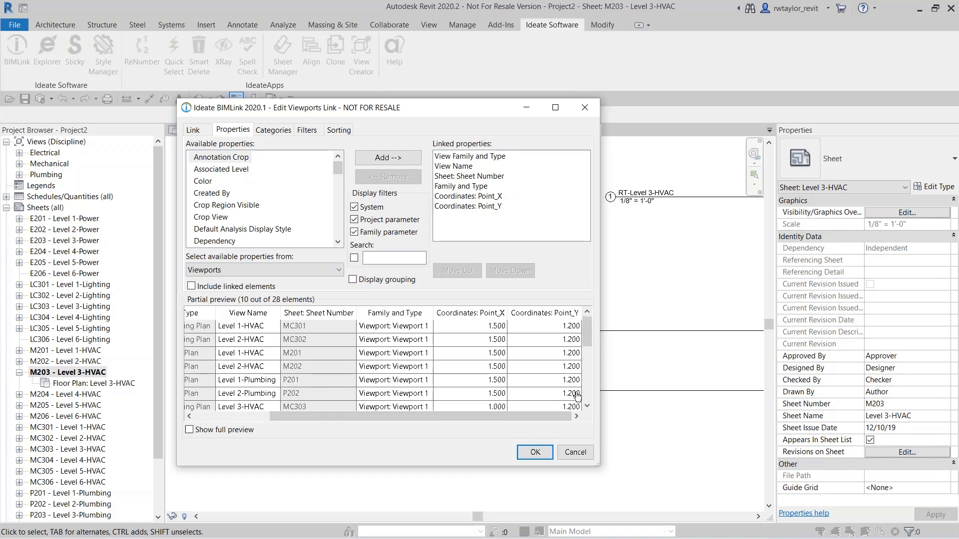
click(587, 406)
scroll(587, 395, down, 3)
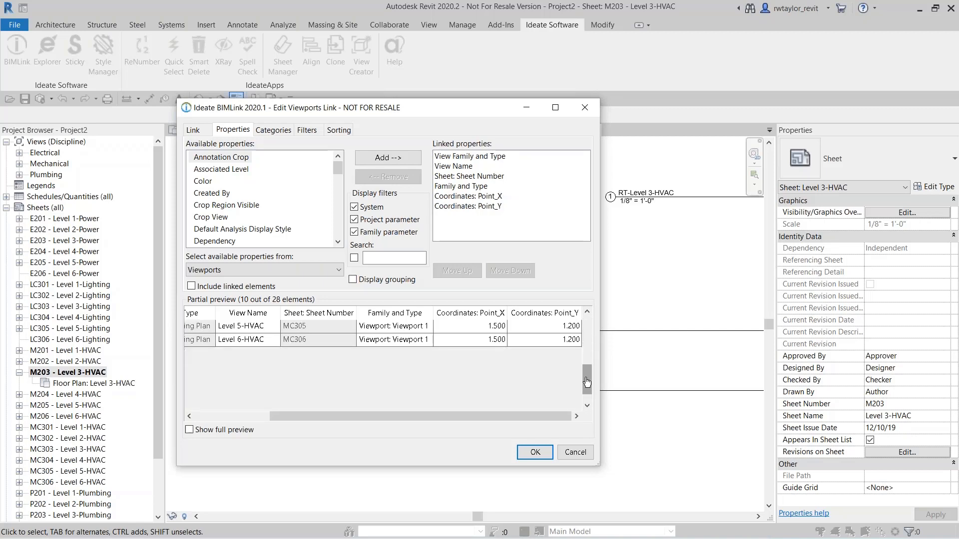
click(219, 429)
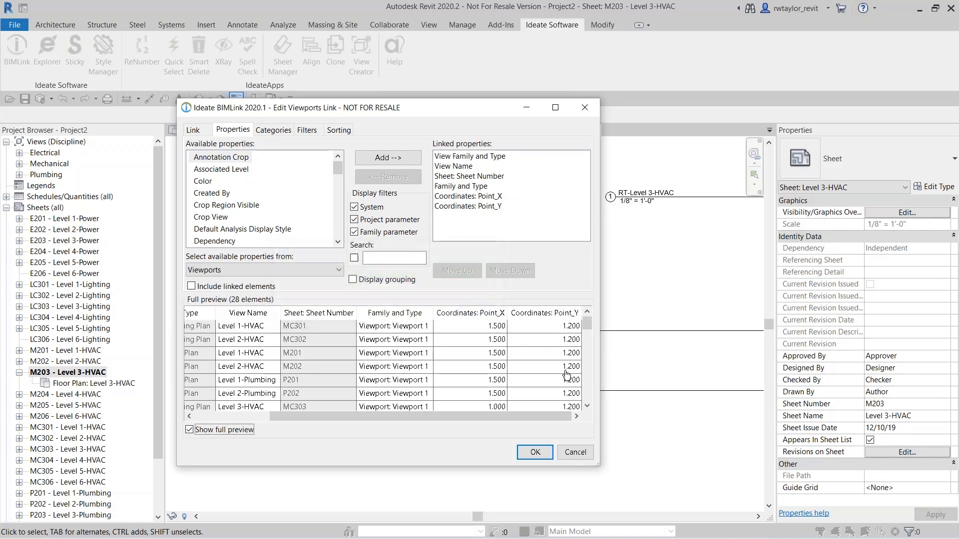
click(587, 406)
click(587, 408)
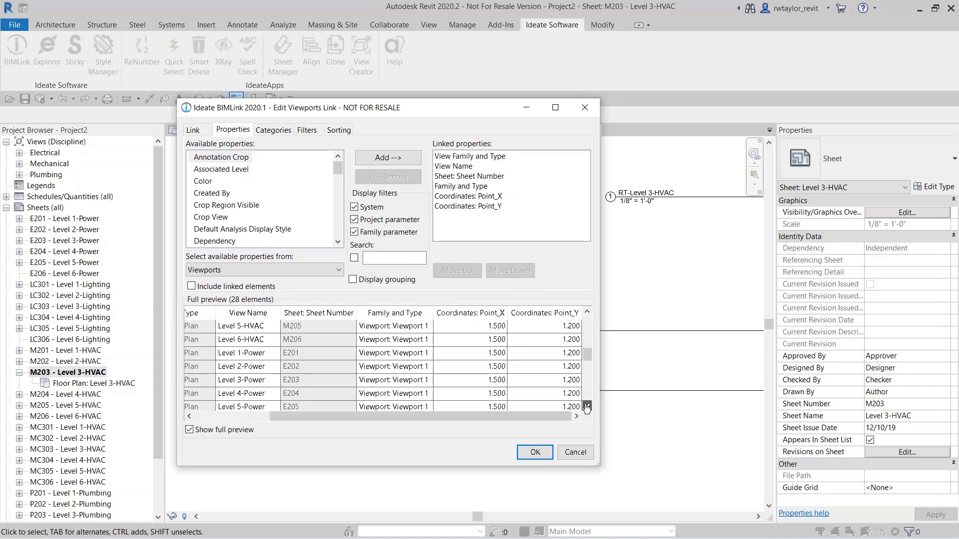
click(587, 408)
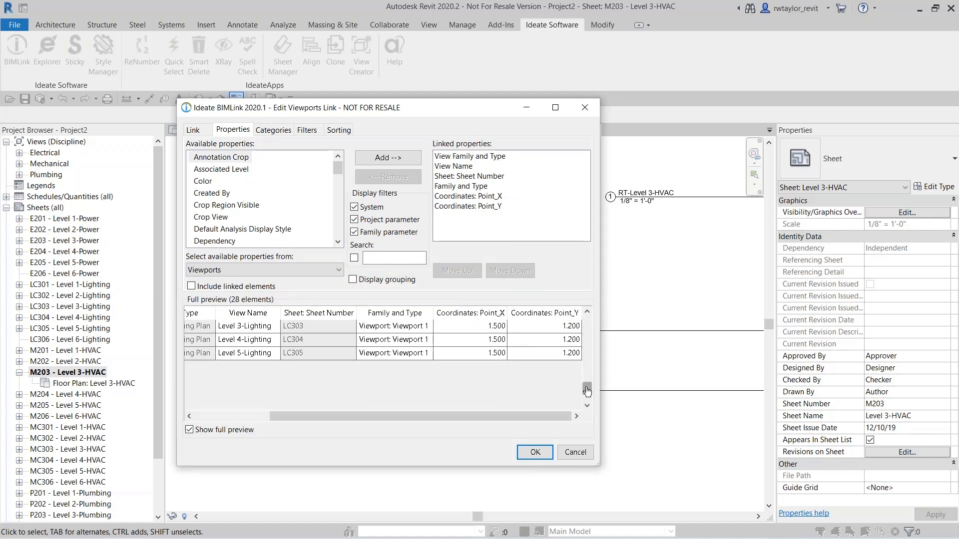
click(588, 312)
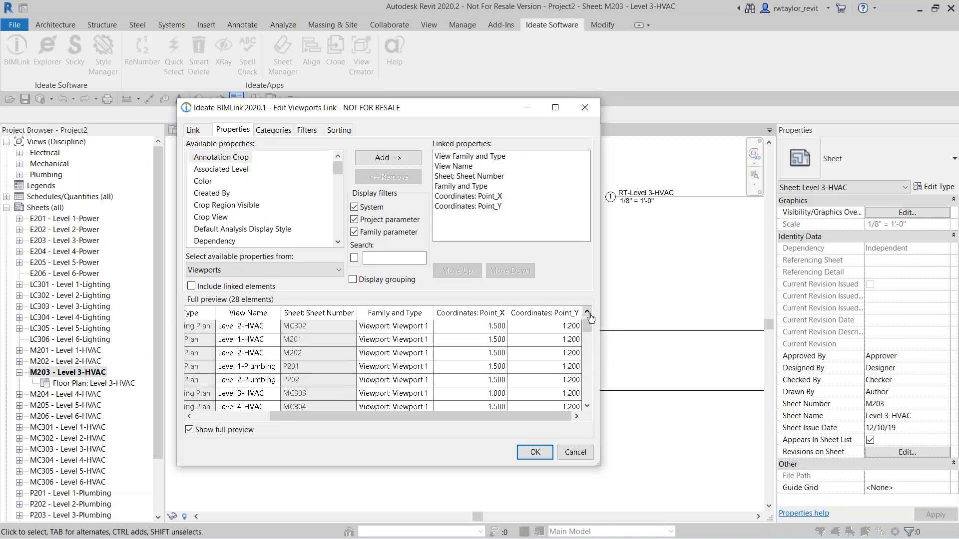
click(587, 312)
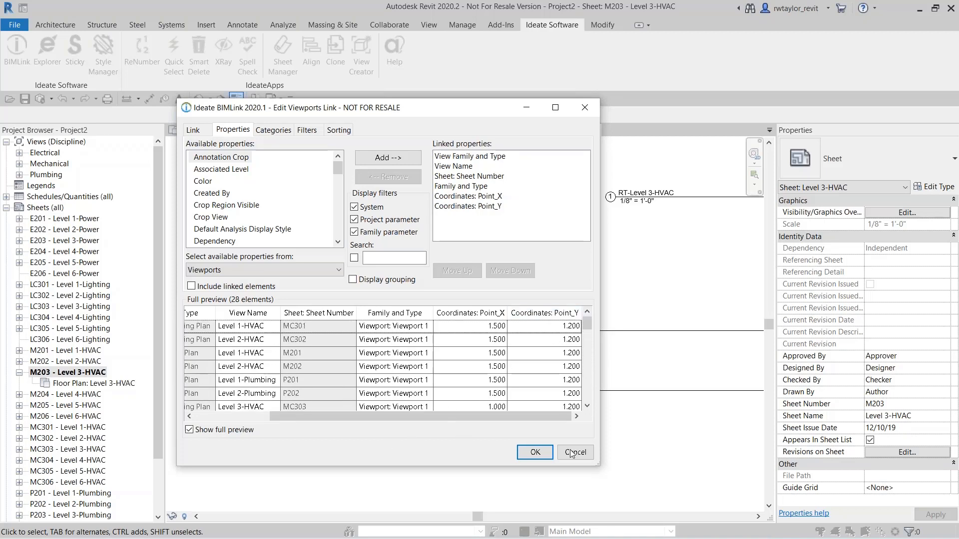
Review the element IDs, plan types, view names and sheet numbers throughout the full viewport preview
drag(481, 417, 390, 425)
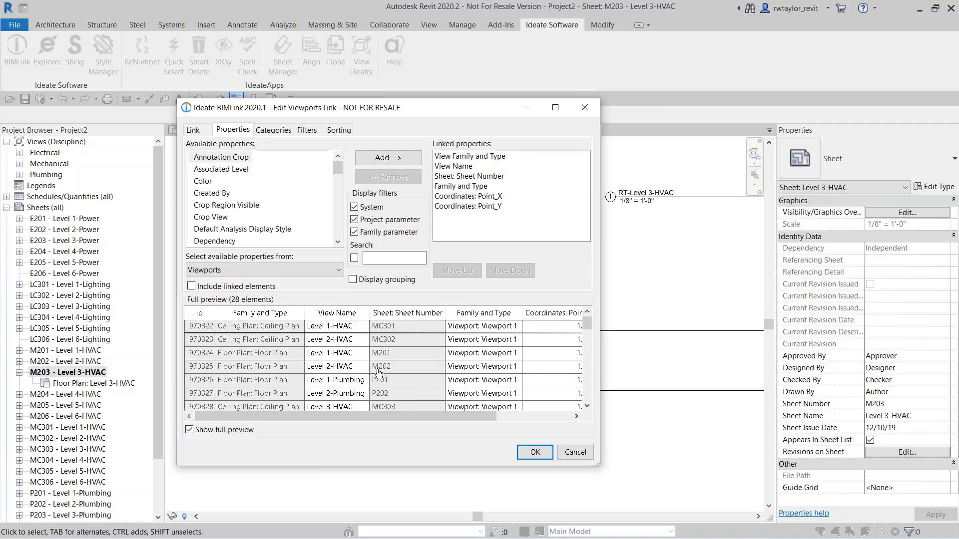
click(587, 407)
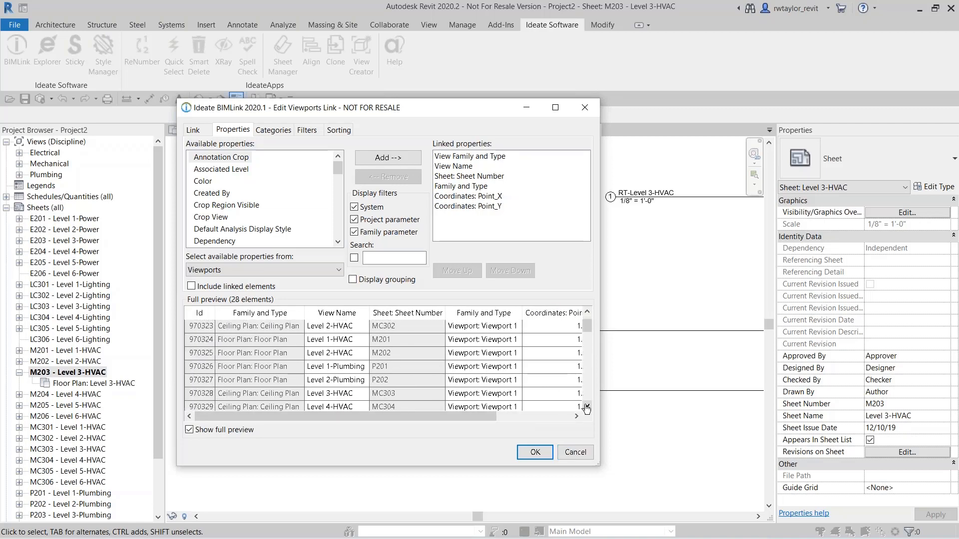
click(587, 407)
click(587, 407)
click(586, 407)
click(587, 407)
click(587, 407)
click(587, 407)
click(587, 407)
click(586, 407)
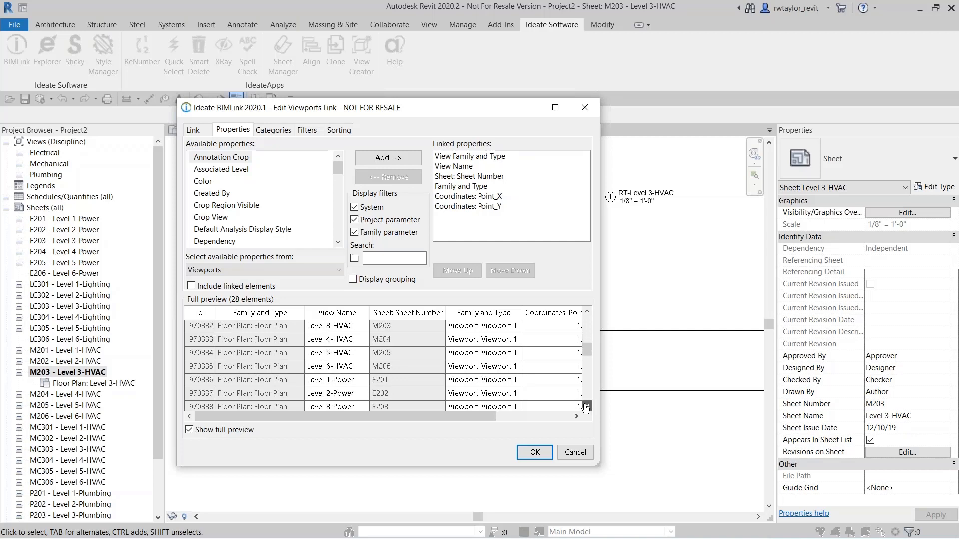
click(587, 407)
click(587, 407)
click(587, 407)
click(586, 407)
click(587, 407)
click(586, 407)
click(586, 407)
click(587, 407)
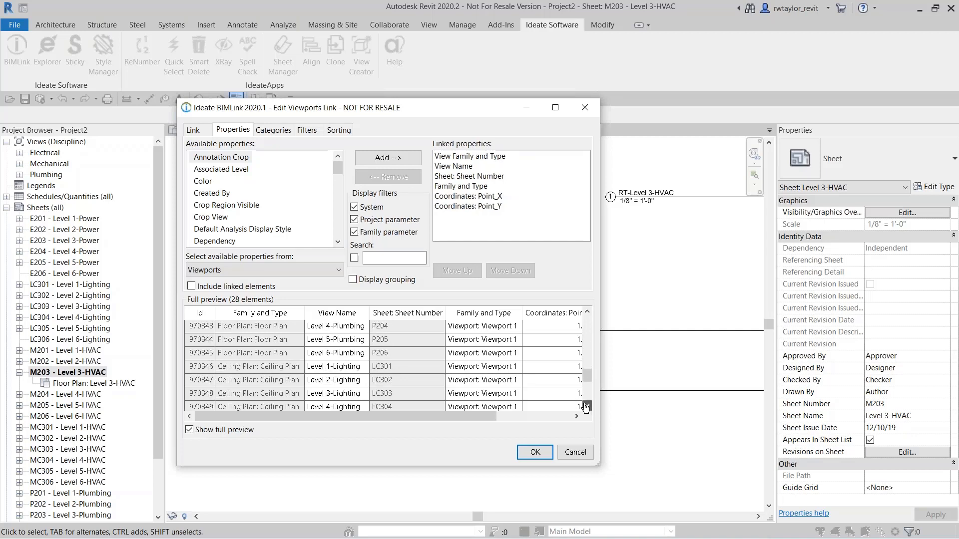
click(587, 407)
click(586, 407)
click(587, 407)
click(587, 407)
drag(586, 383, 581, 373)
click(587, 313)
click(587, 313)
click(587, 314)
click(587, 314)
click(586, 314)
click(587, 313)
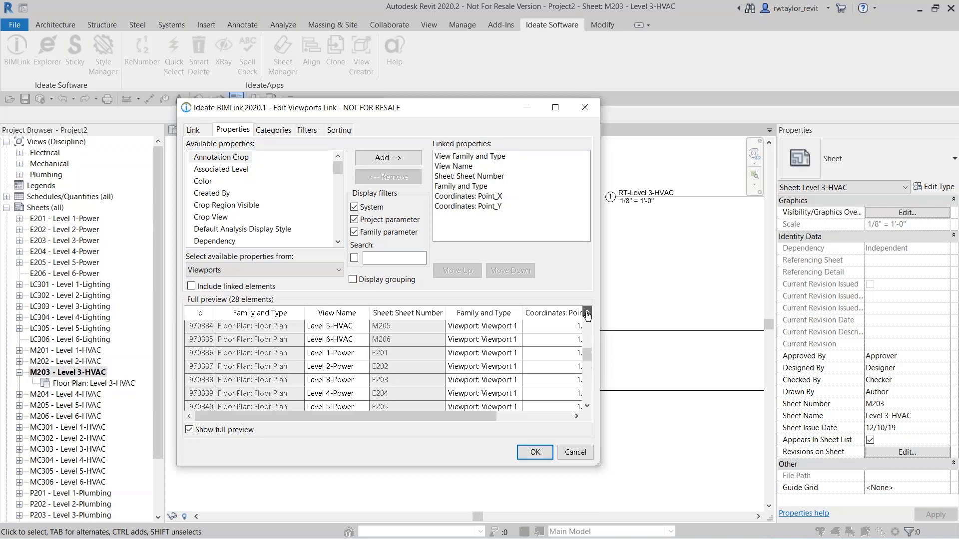
click(586, 314)
click(587, 313)
click(587, 314)
click(587, 314)
click(586, 314)
click(587, 314)
click(587, 313)
click(586, 314)
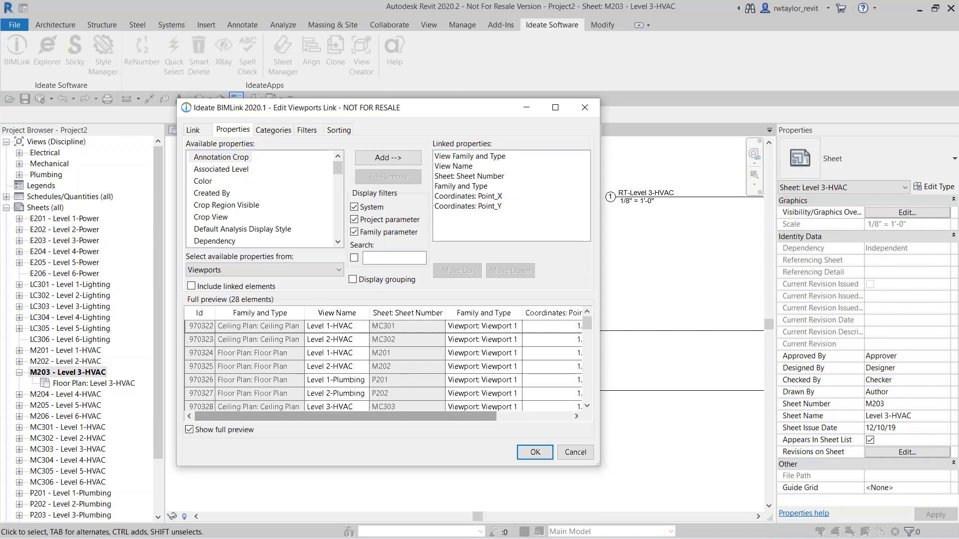
Accept the viewports link properties, close BIMLink, and view the whole M203 - Level 3-HVAC sheet
click(525, 451)
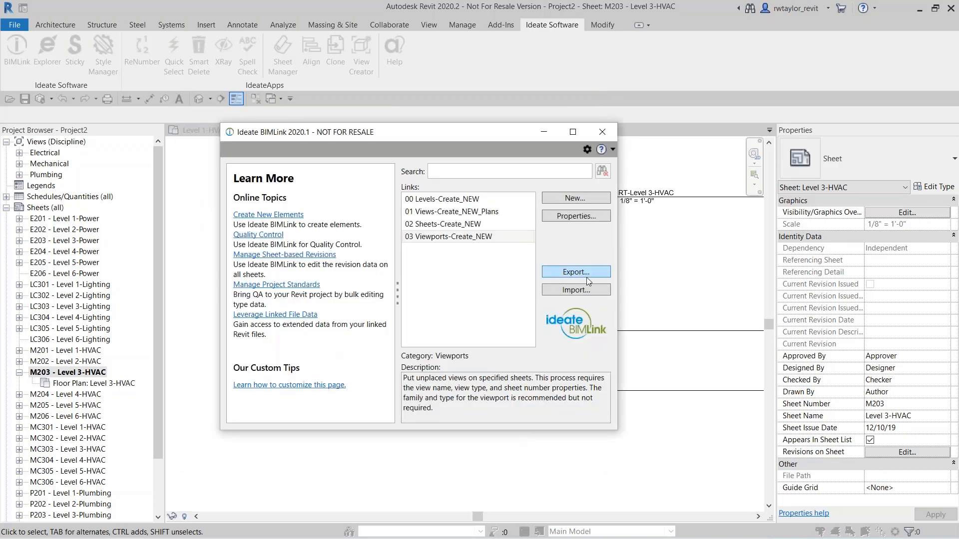
click(599, 134)
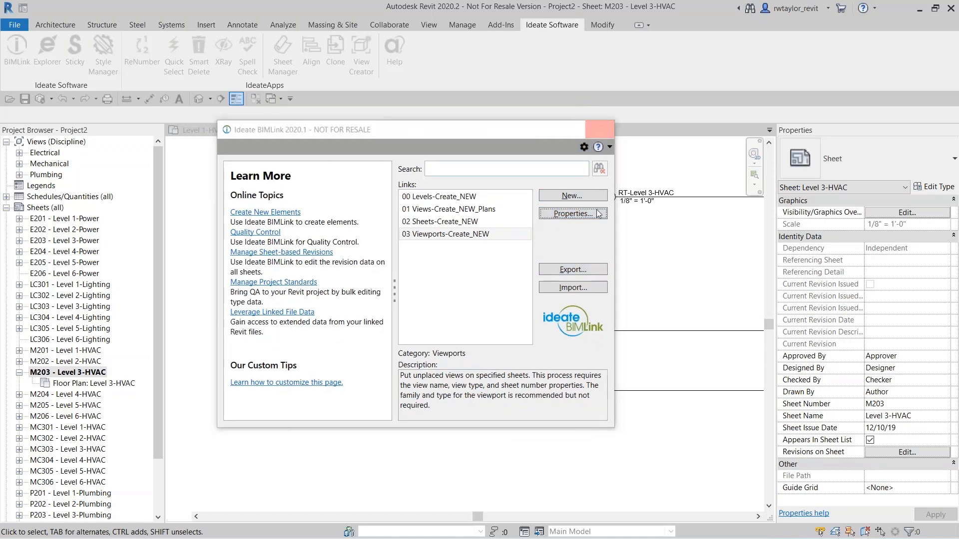
scroll(492, 272, down, 2)
middle_drag(493, 272, 367, 418)
scroll(367, 418, down, 4)
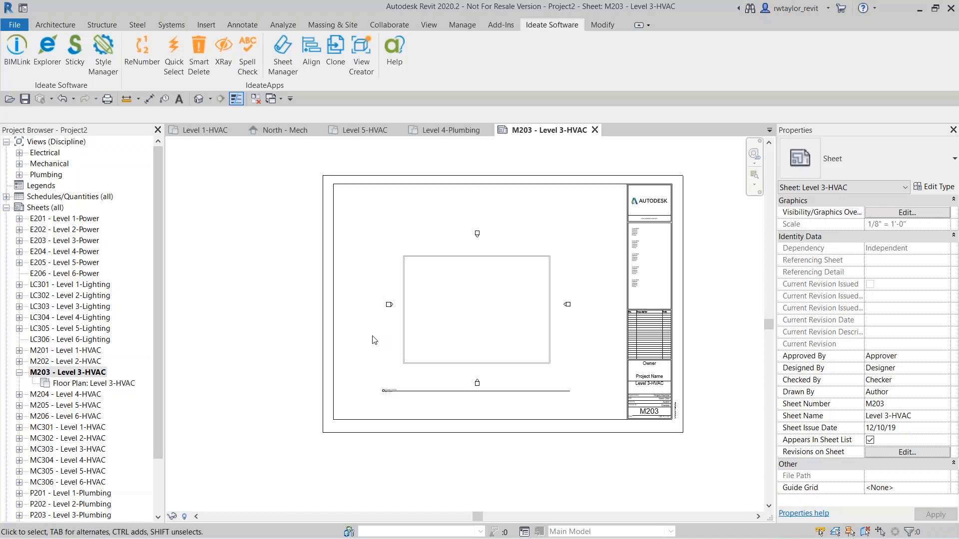
key(alt+Tab)
key(alt+Tab)
key(alt+Tab)
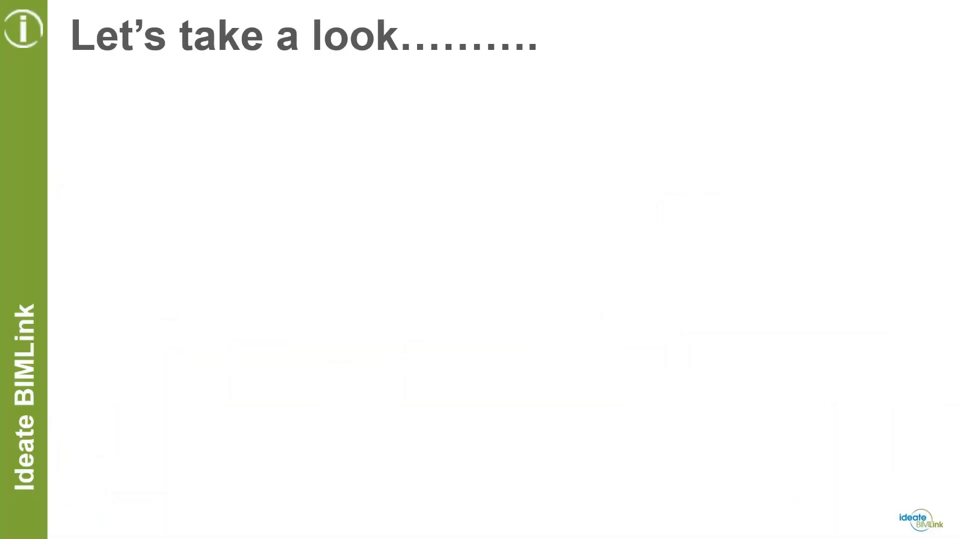
click(126, 85)
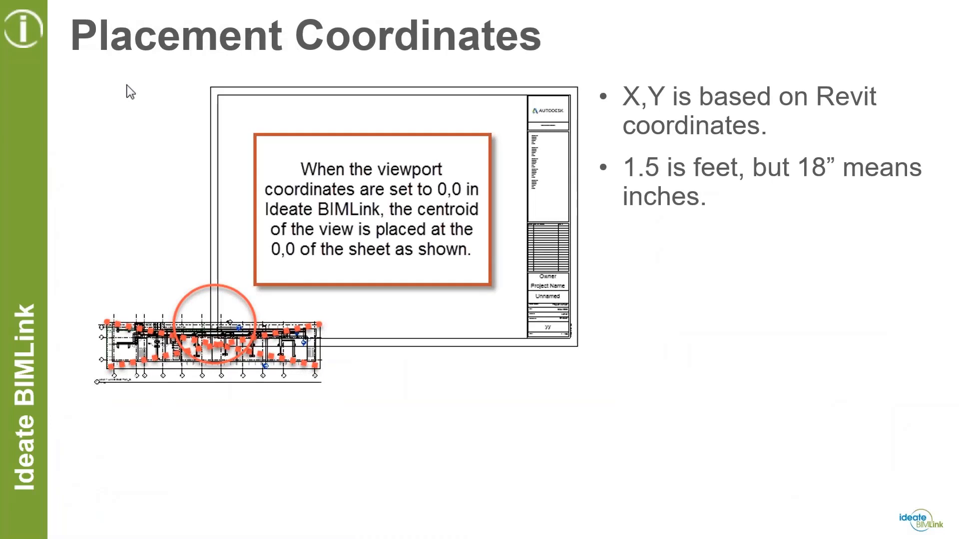